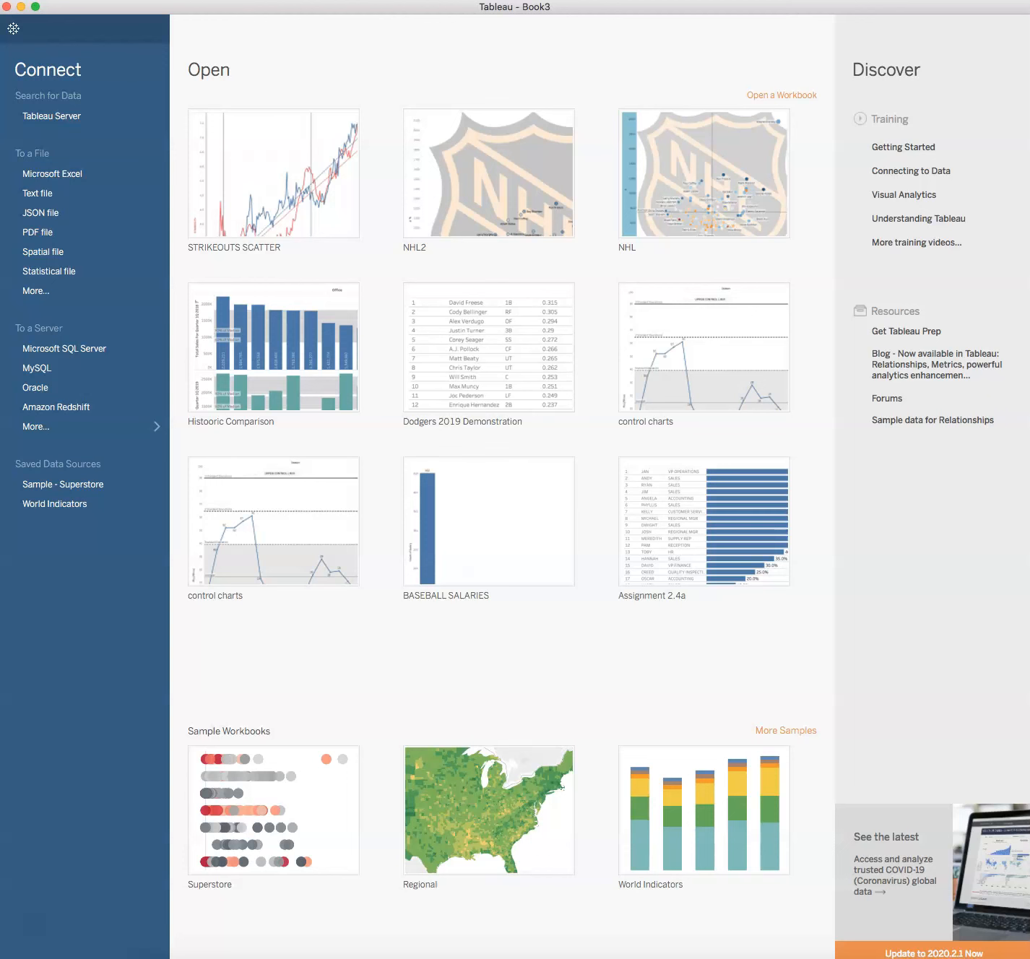
# Connect to the Excel workbook CDWT_ch9_NYCRatSightings.xlsx in the Downloads folder.
pyautogui.click(59, 173)
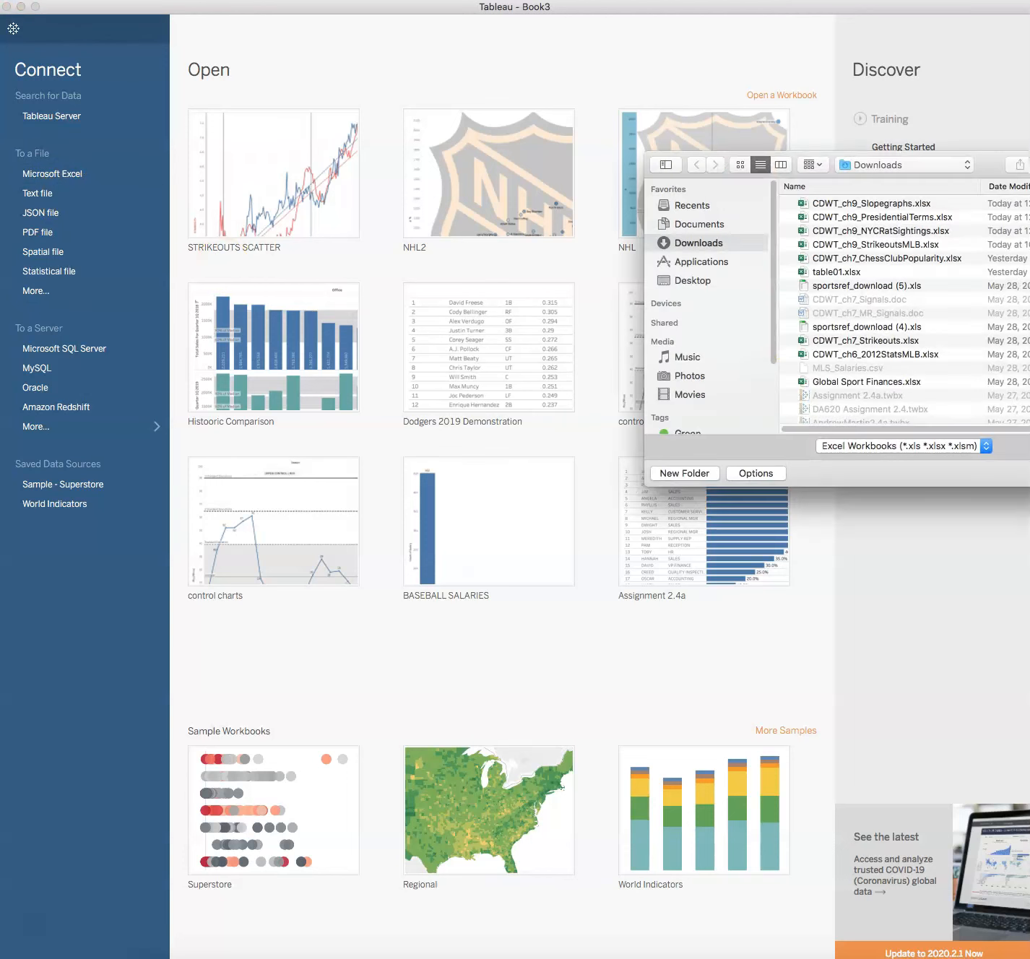
pyautogui.click(838, 230)
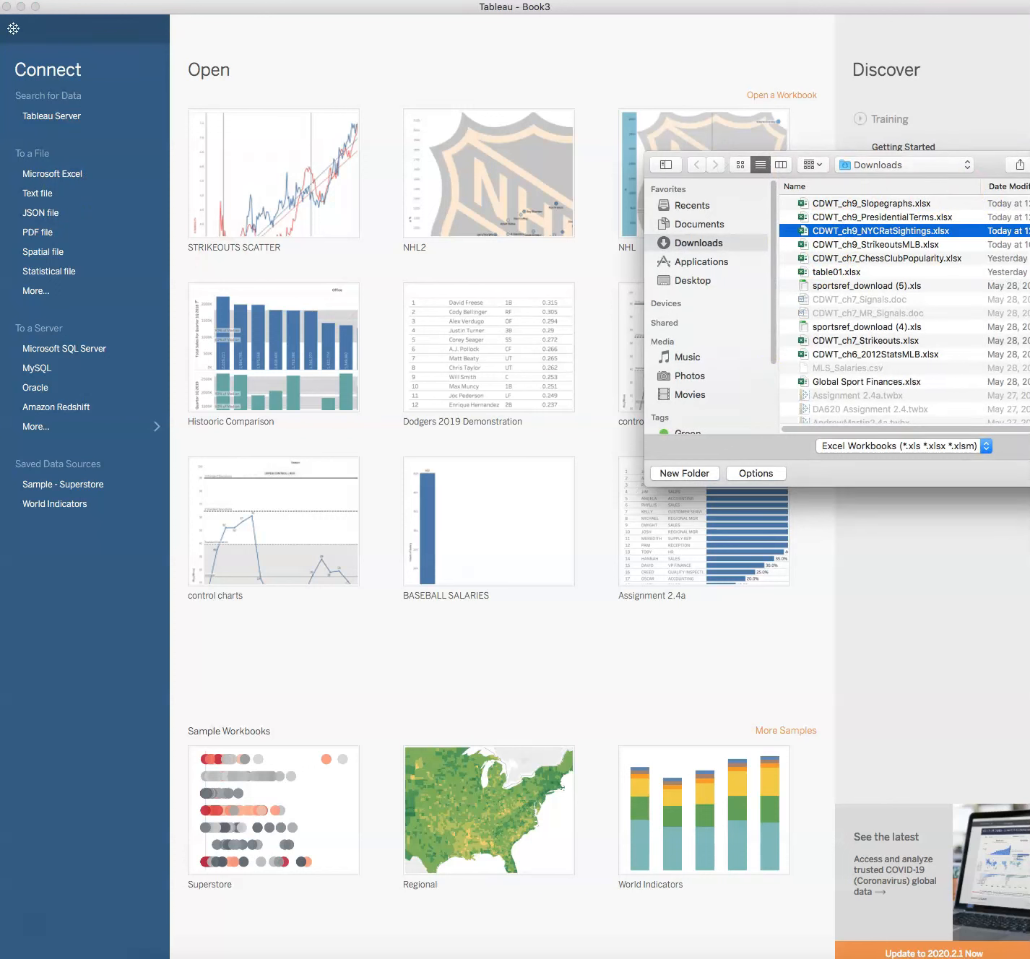
pyautogui.press('Return')
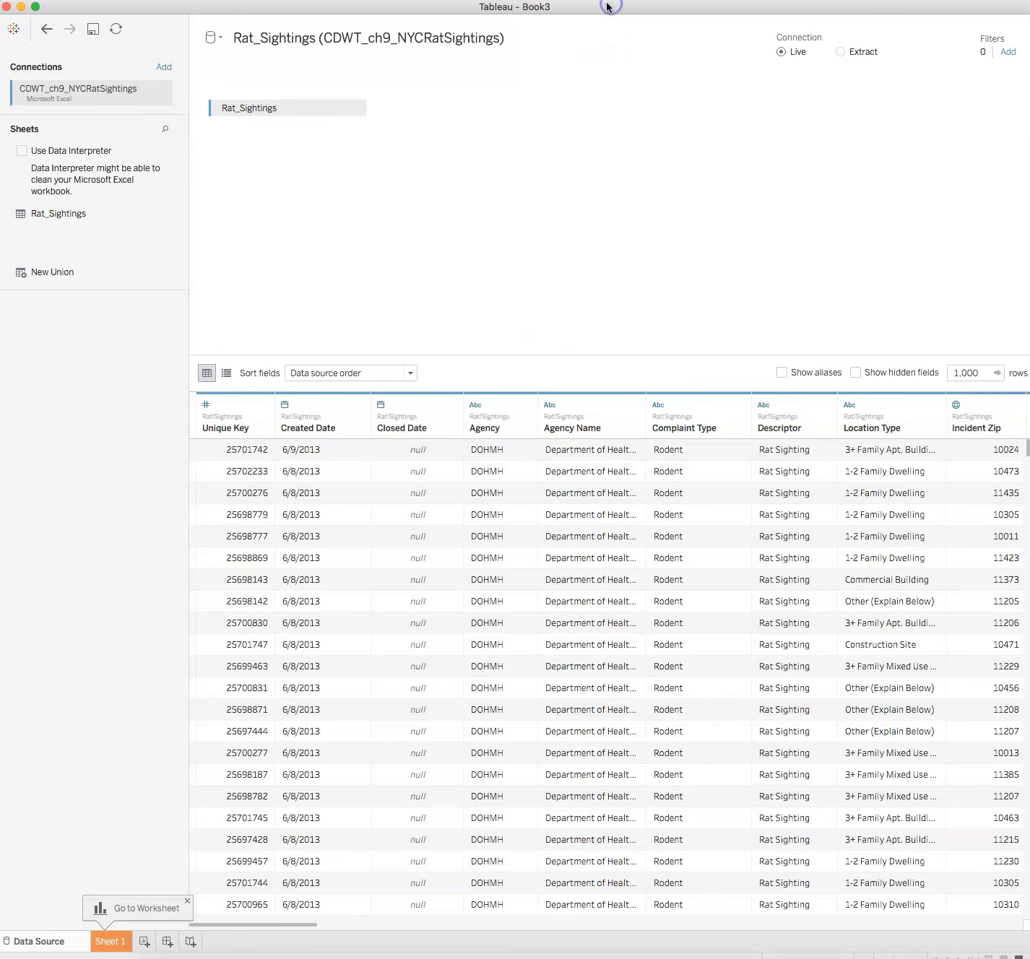
# Open the Sheet 1 worksheet for the Rat_Sightings data.
pyautogui.click(107, 942)
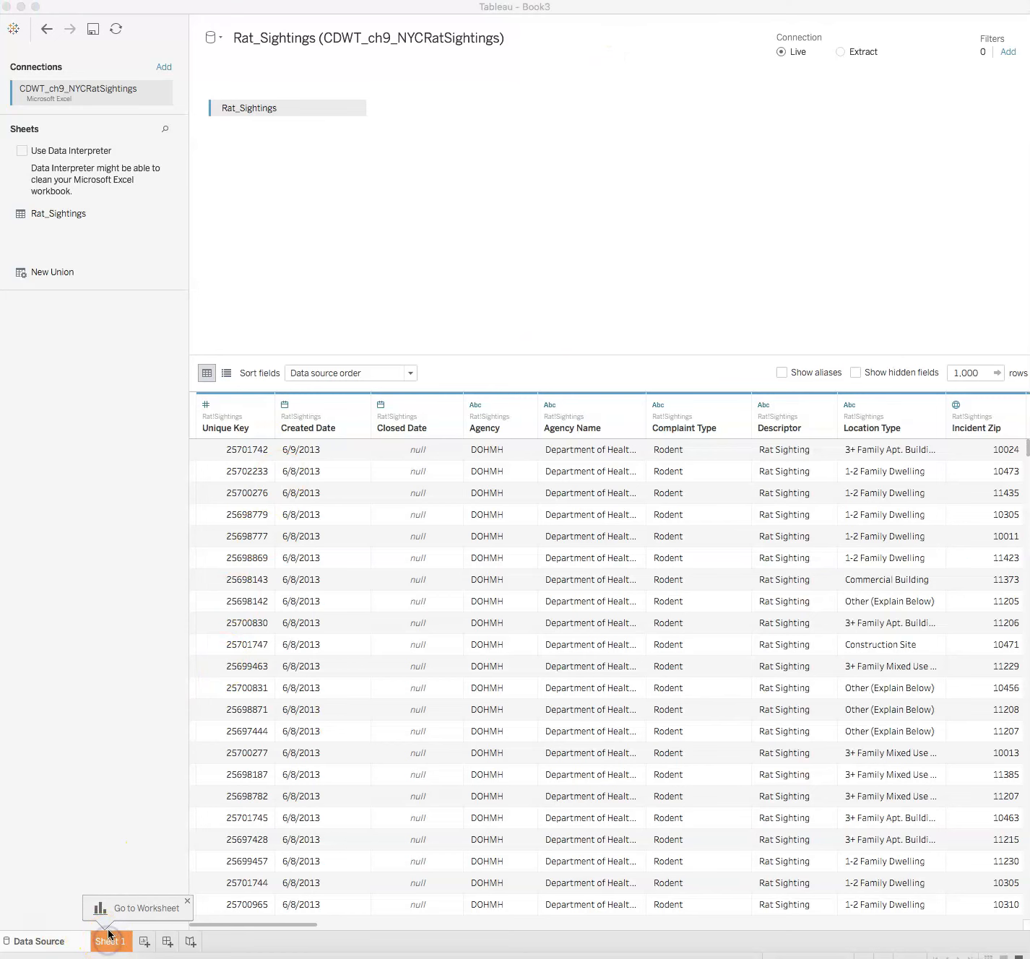
pyautogui.click(668, 9)
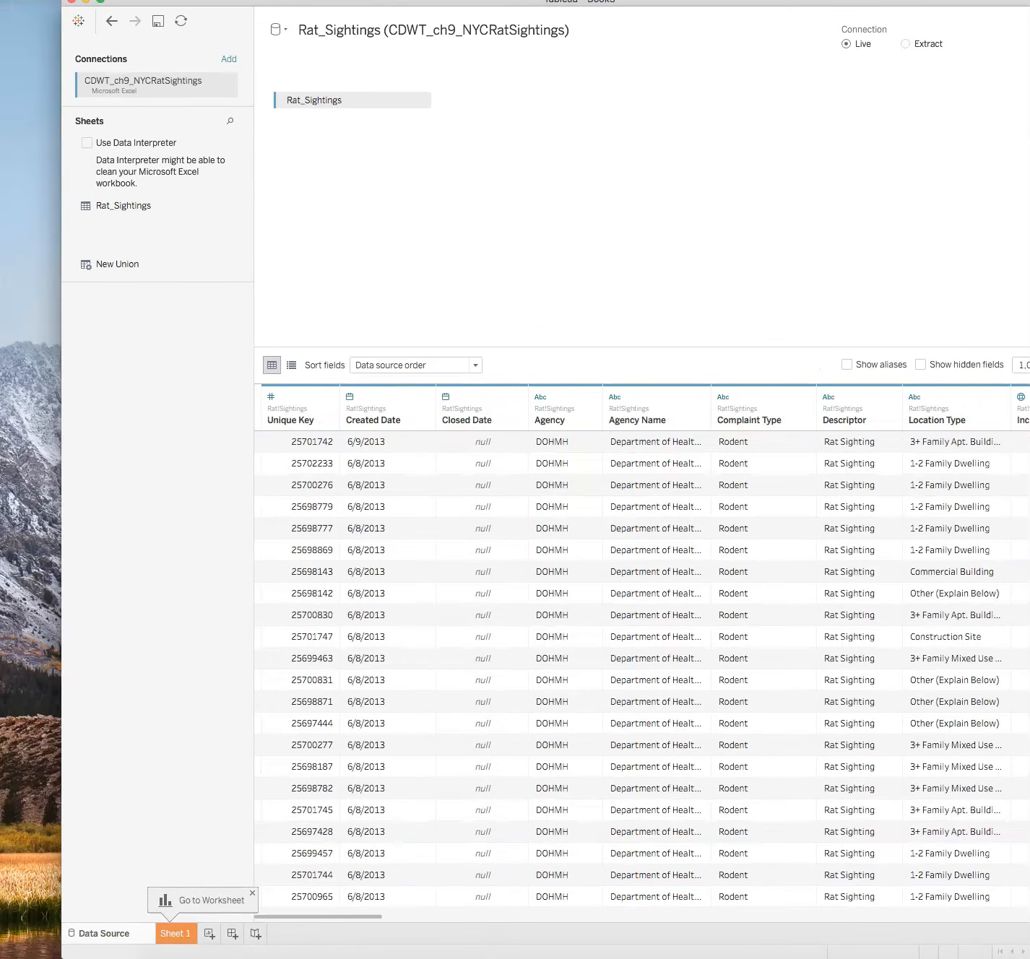
pyautogui.click(105, 940)
pyautogui.click(769, 6)
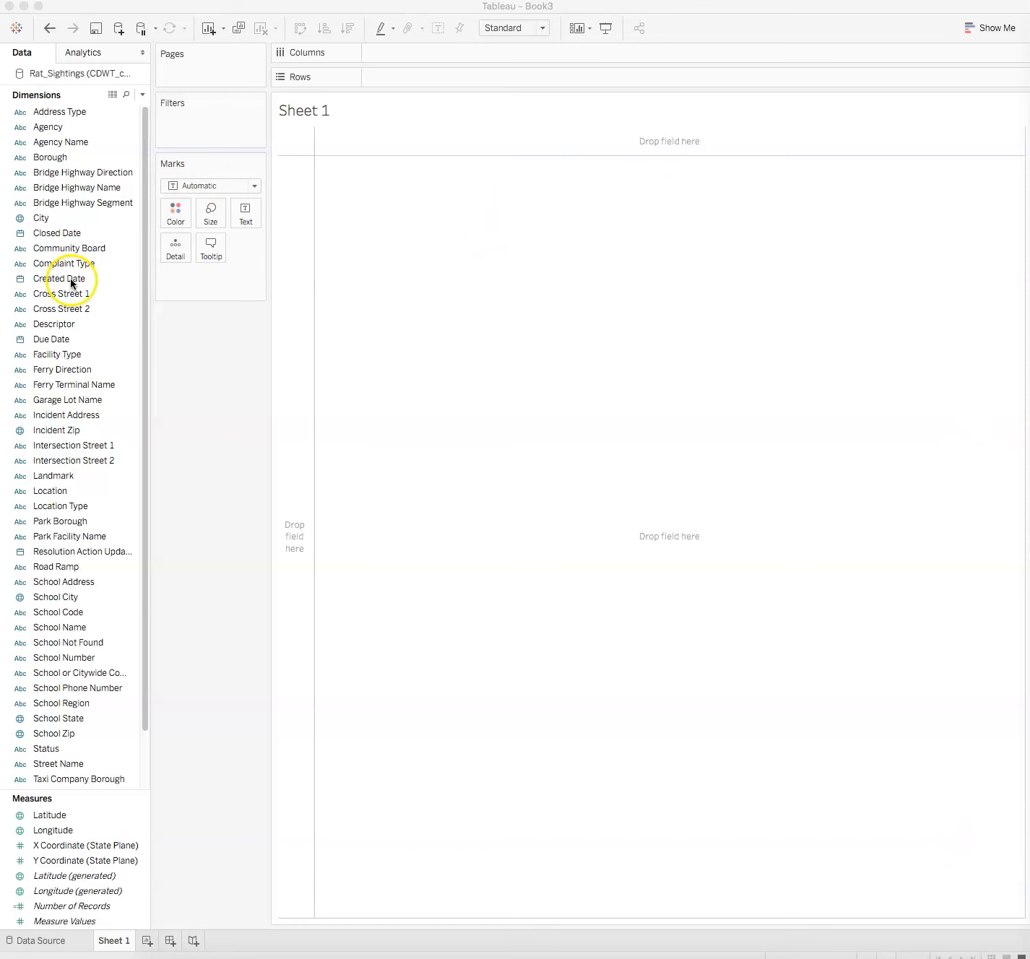
# Place the Created Date dimension on Columns.
pyautogui.click(17, 281)
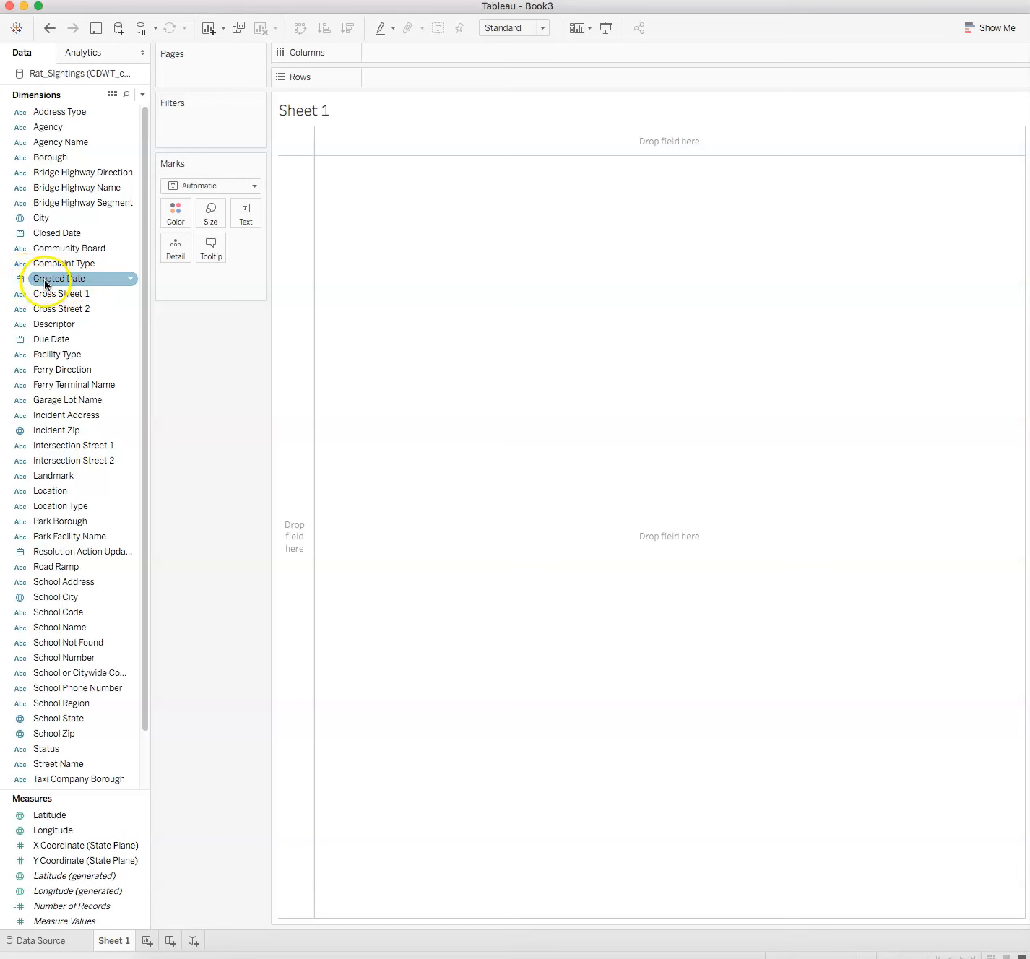
pyautogui.click(43, 285)
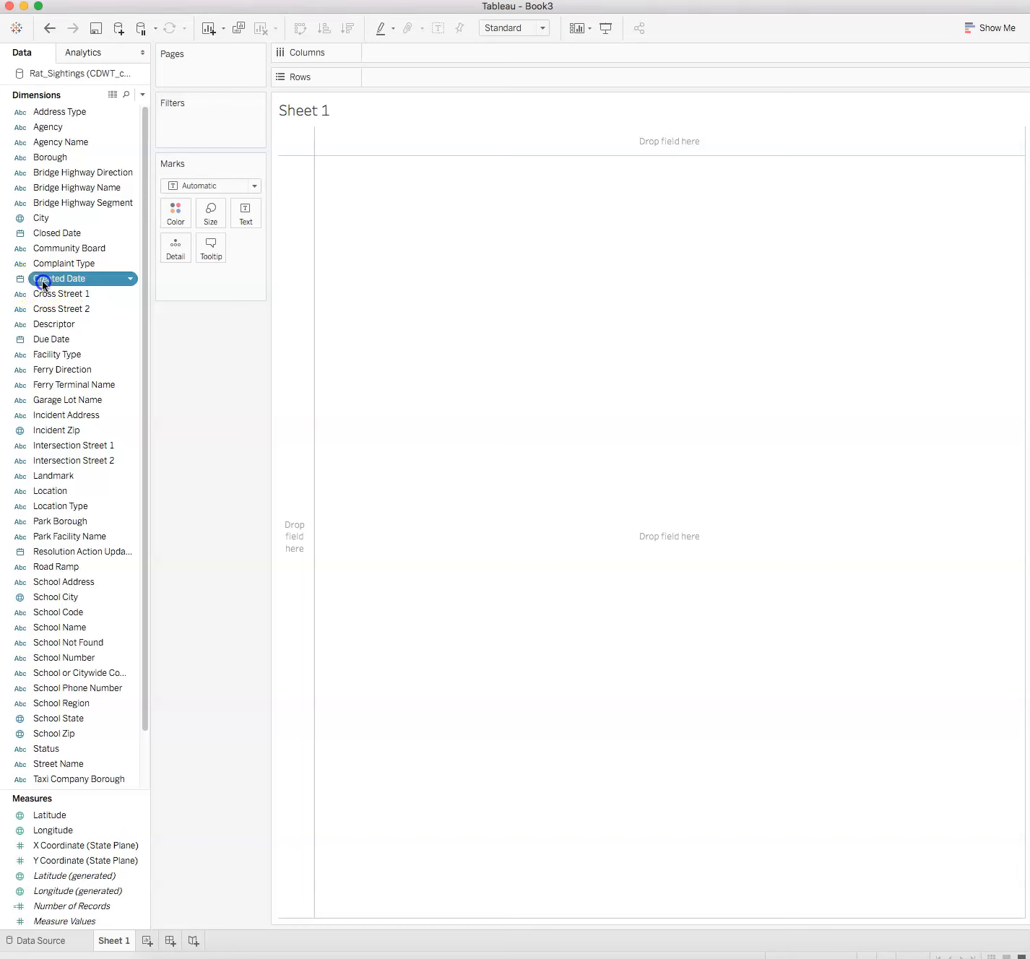
pyautogui.moveTo(42, 284); pyautogui.dragTo(415, 50)
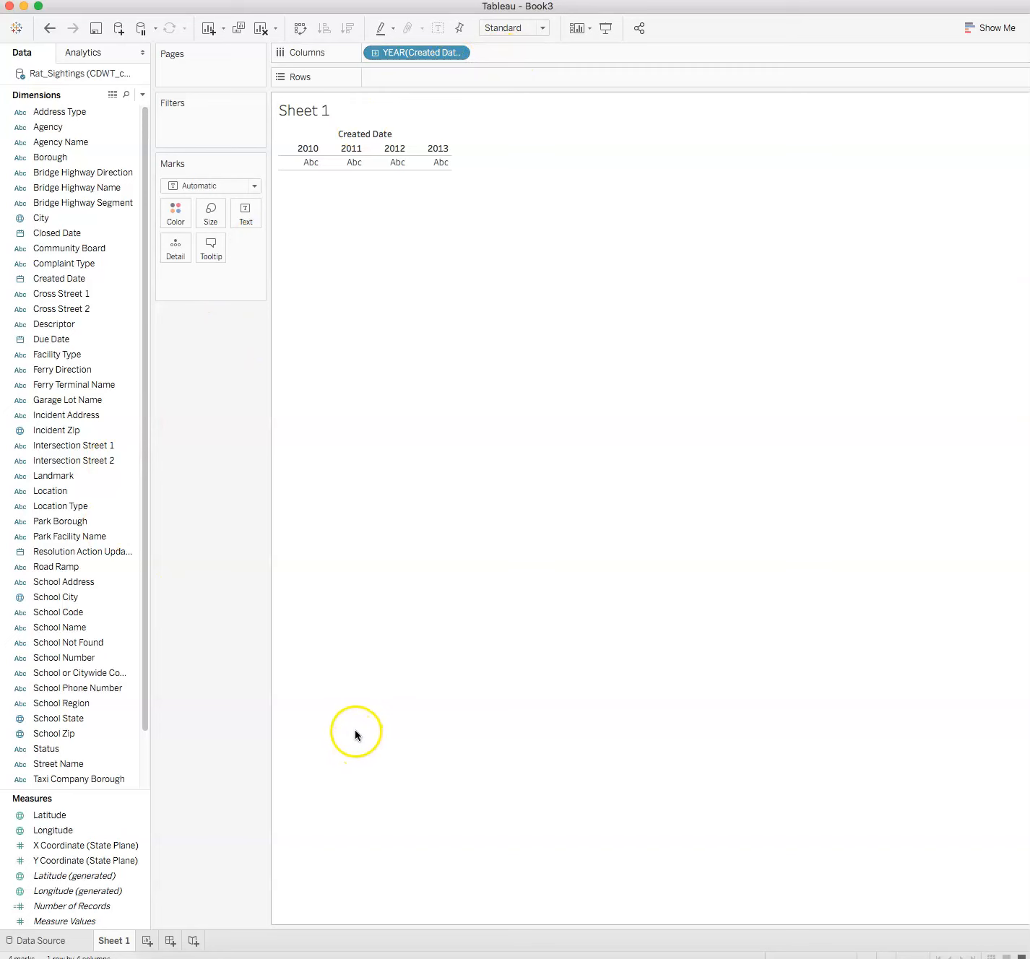
# Place Number of Records on Rows and widen the resulting line chart.
pyautogui.click(90, 845)
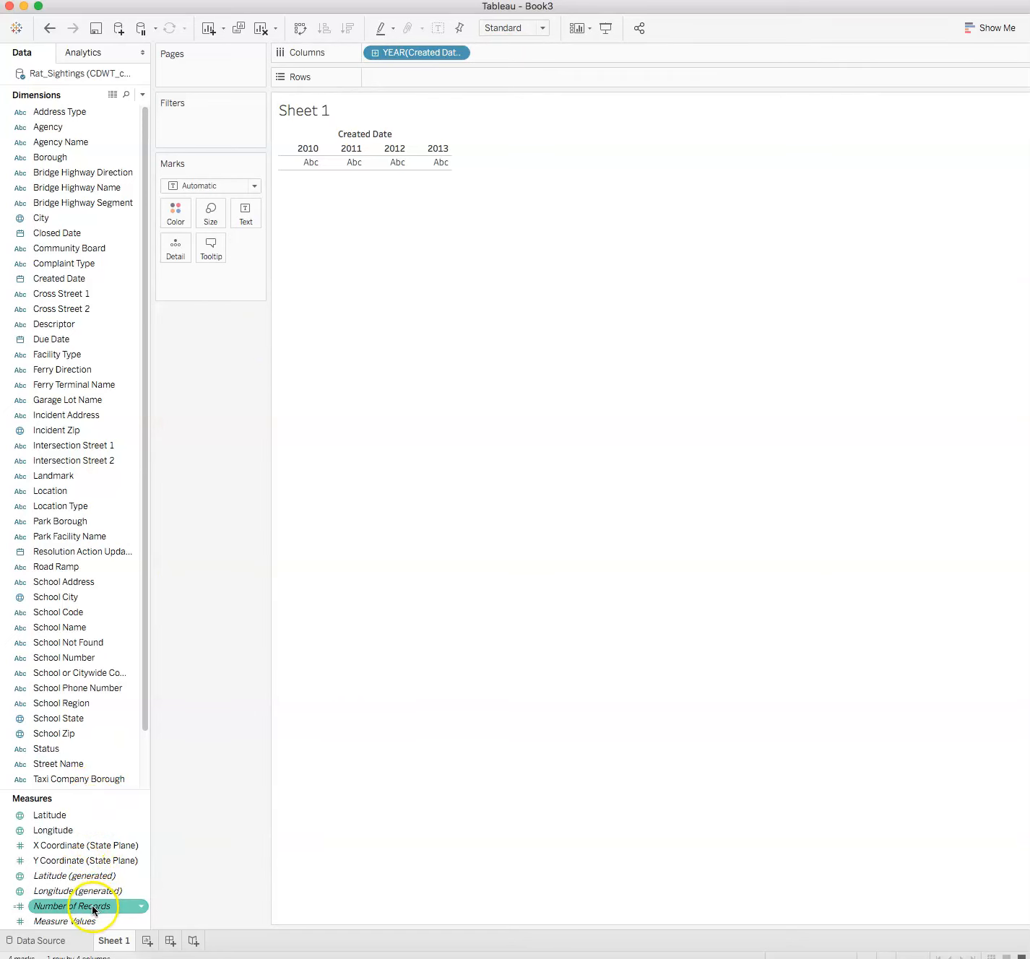
pyautogui.moveTo(89, 909); pyautogui.dragTo(439, 80)
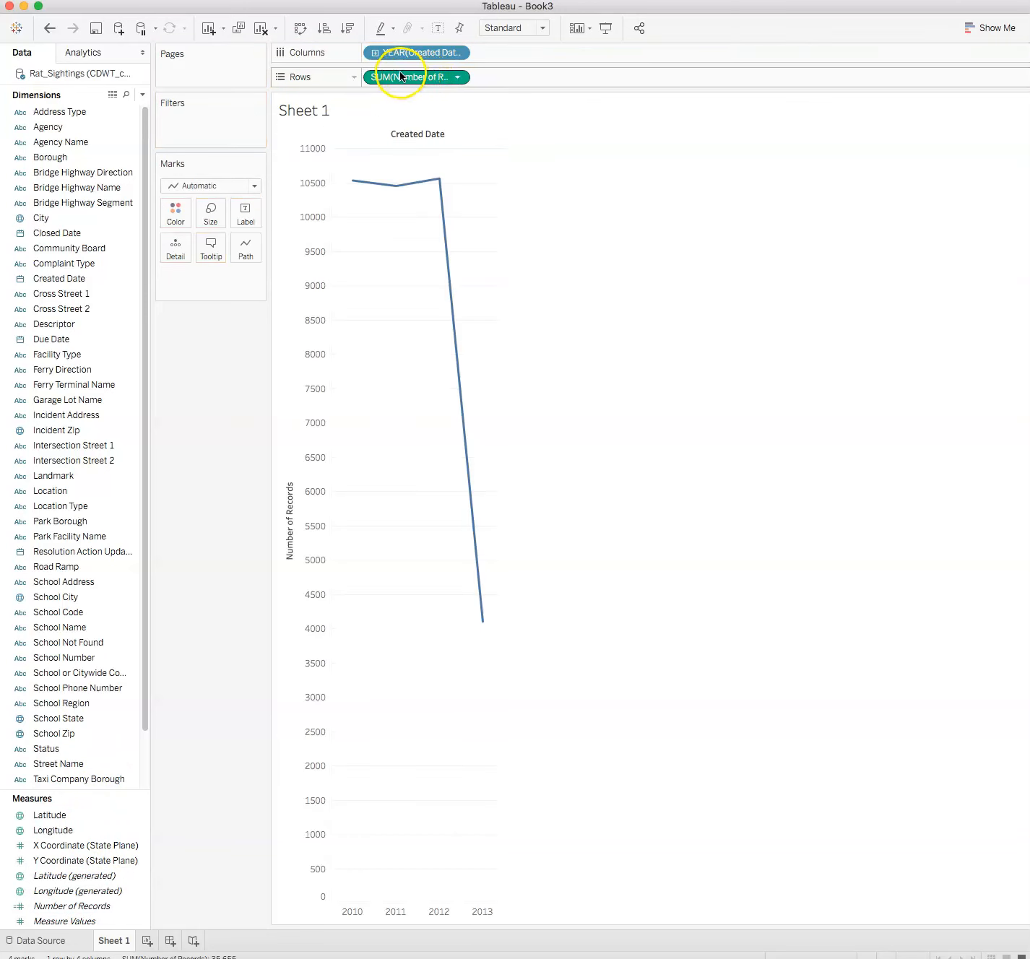
pyautogui.moveTo(414, 192)
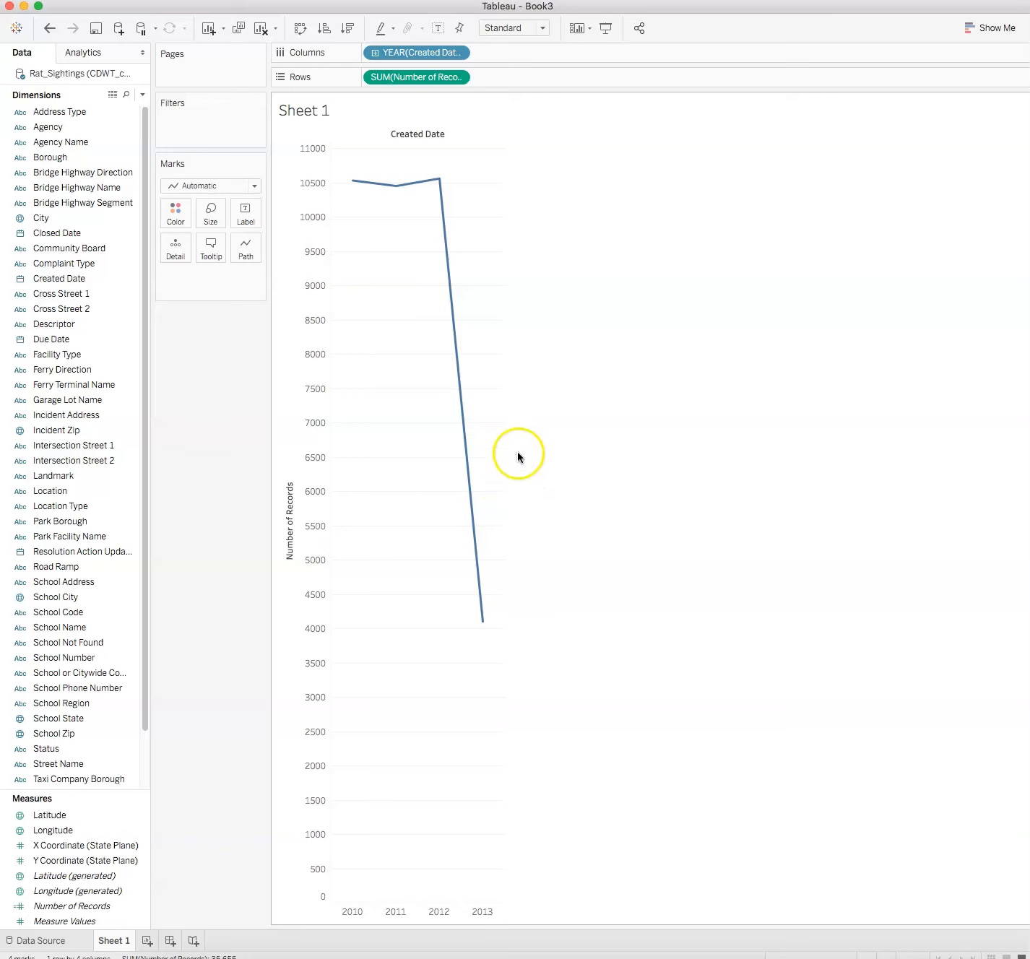
pyautogui.moveTo(506, 171); pyautogui.dragTo(869, 195)
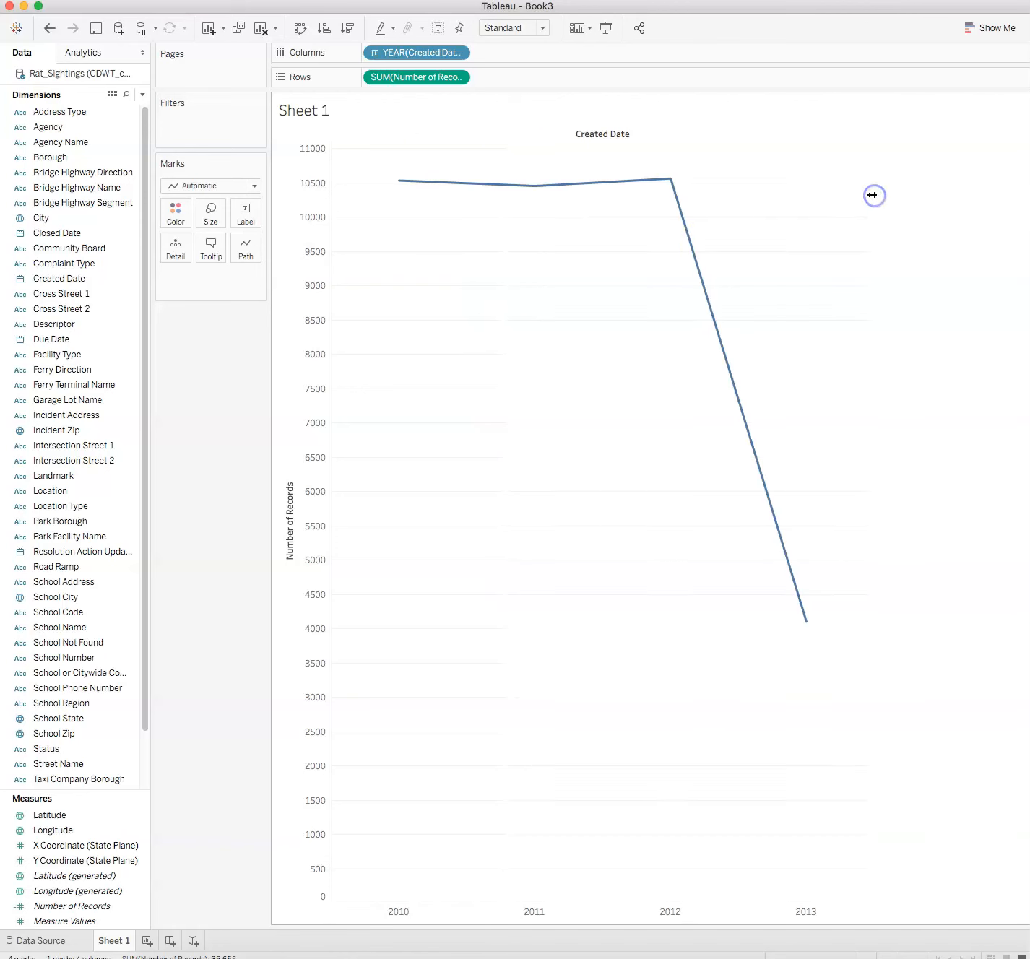
pyautogui.click(115, 628)
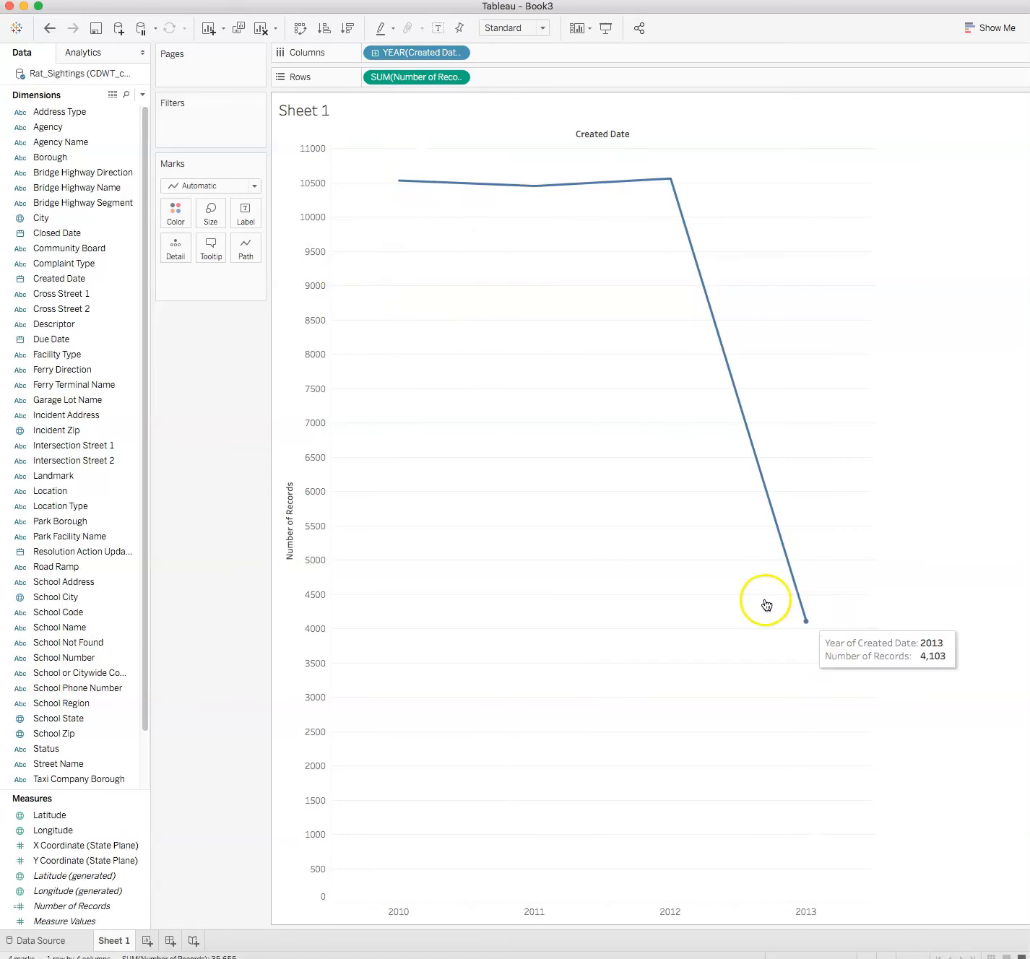
pyautogui.moveTo(667, 176)
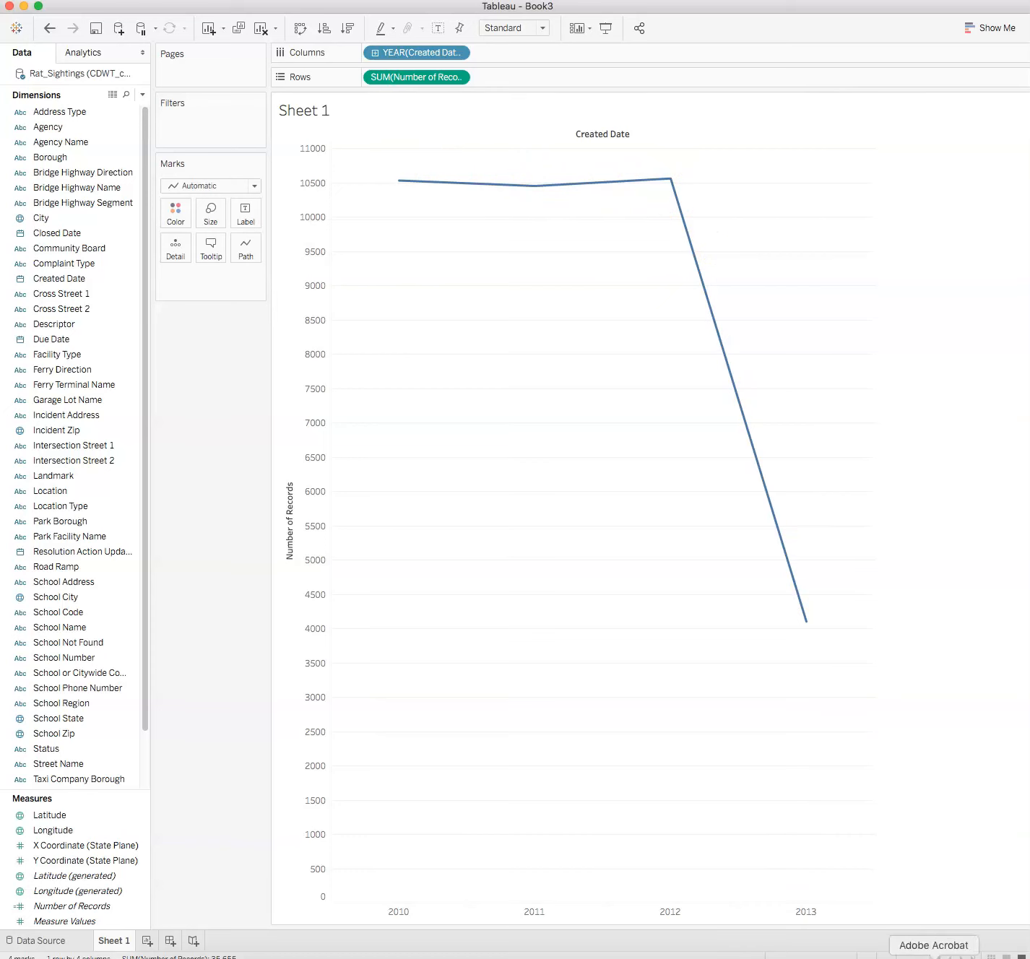
pyautogui.click(846, 271)
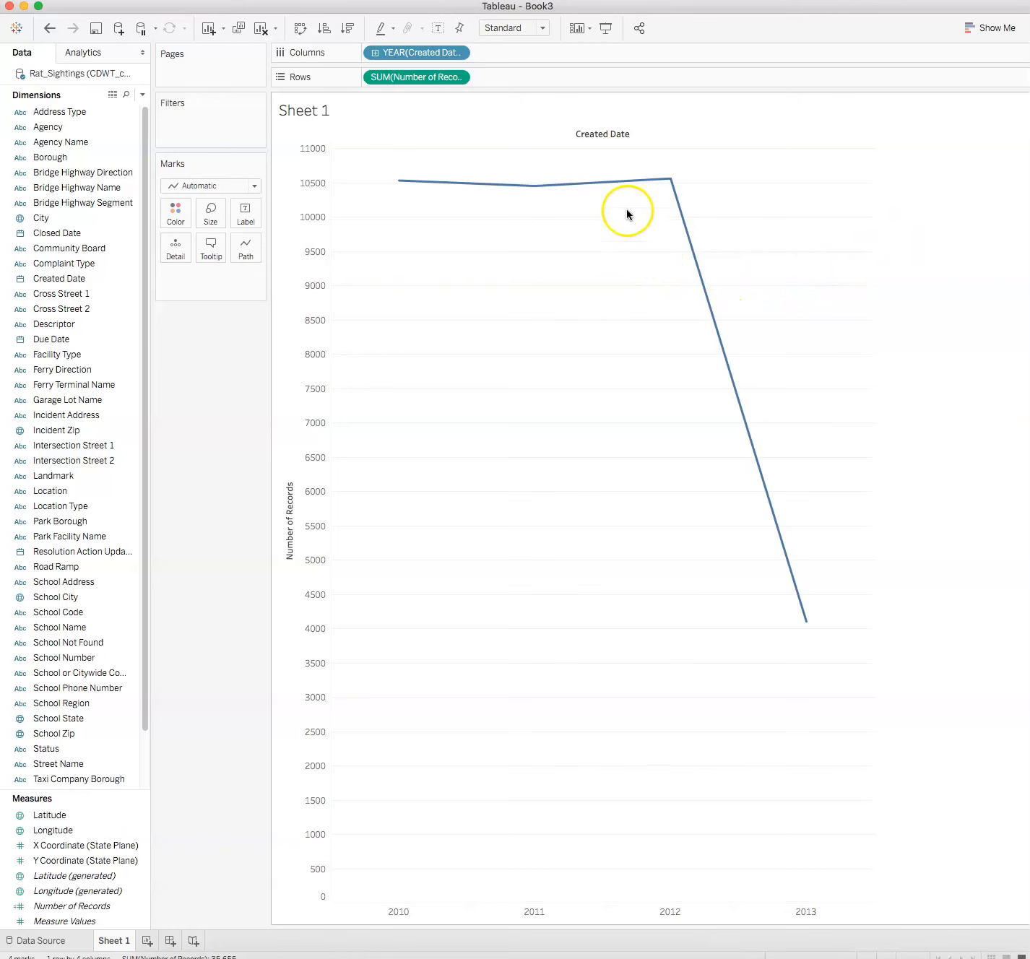
pyautogui.click(765, 122)
# Expand the year of Created Date on Columns to show quarters.
pyautogui.click(375, 53)
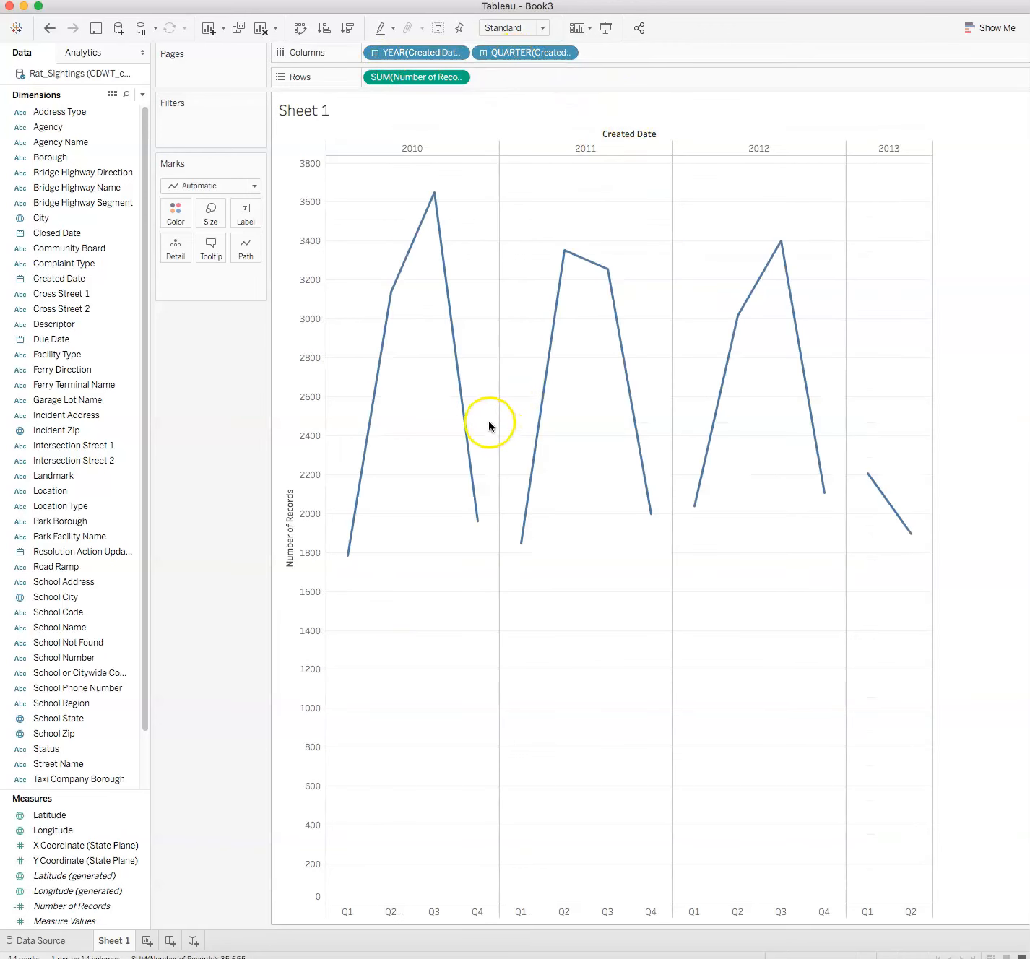
pyautogui.moveTo(350, 556)
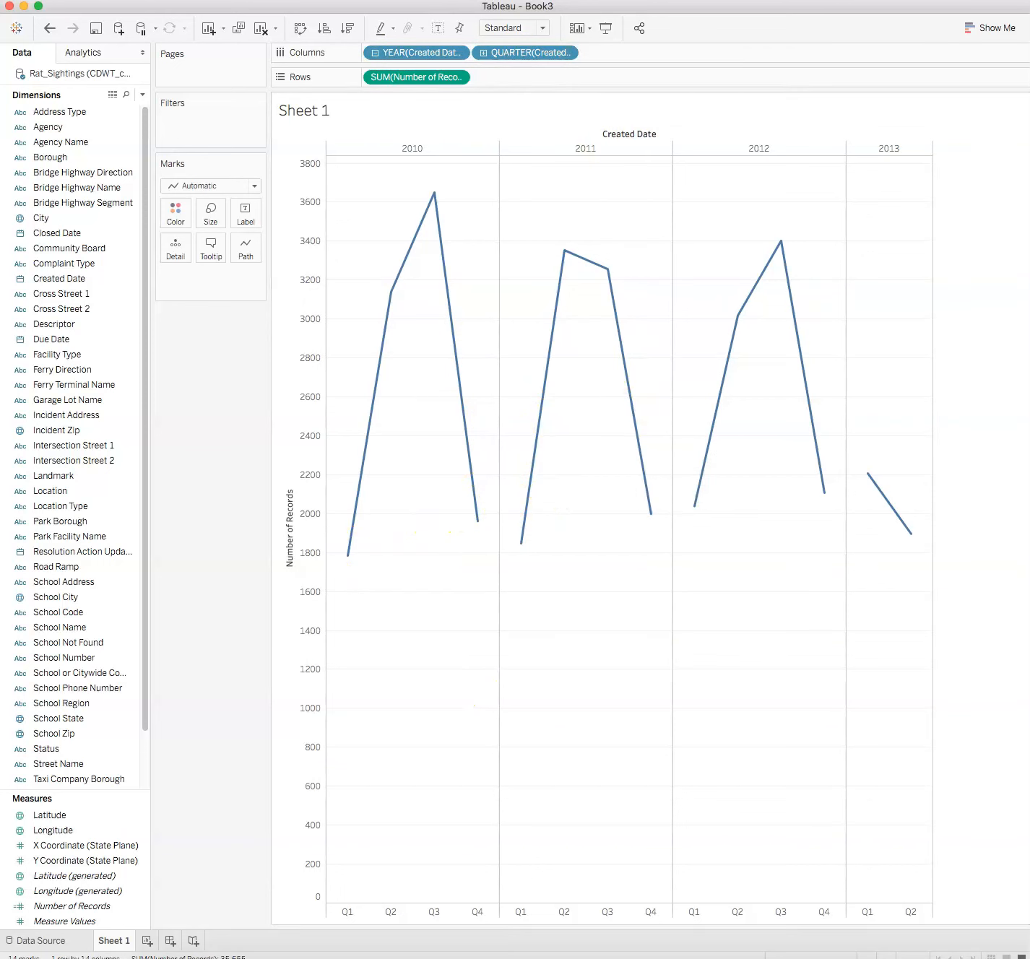
# Examine the date-level options available for the quarter of Created Date on Columns.
pyautogui.click(566, 54)
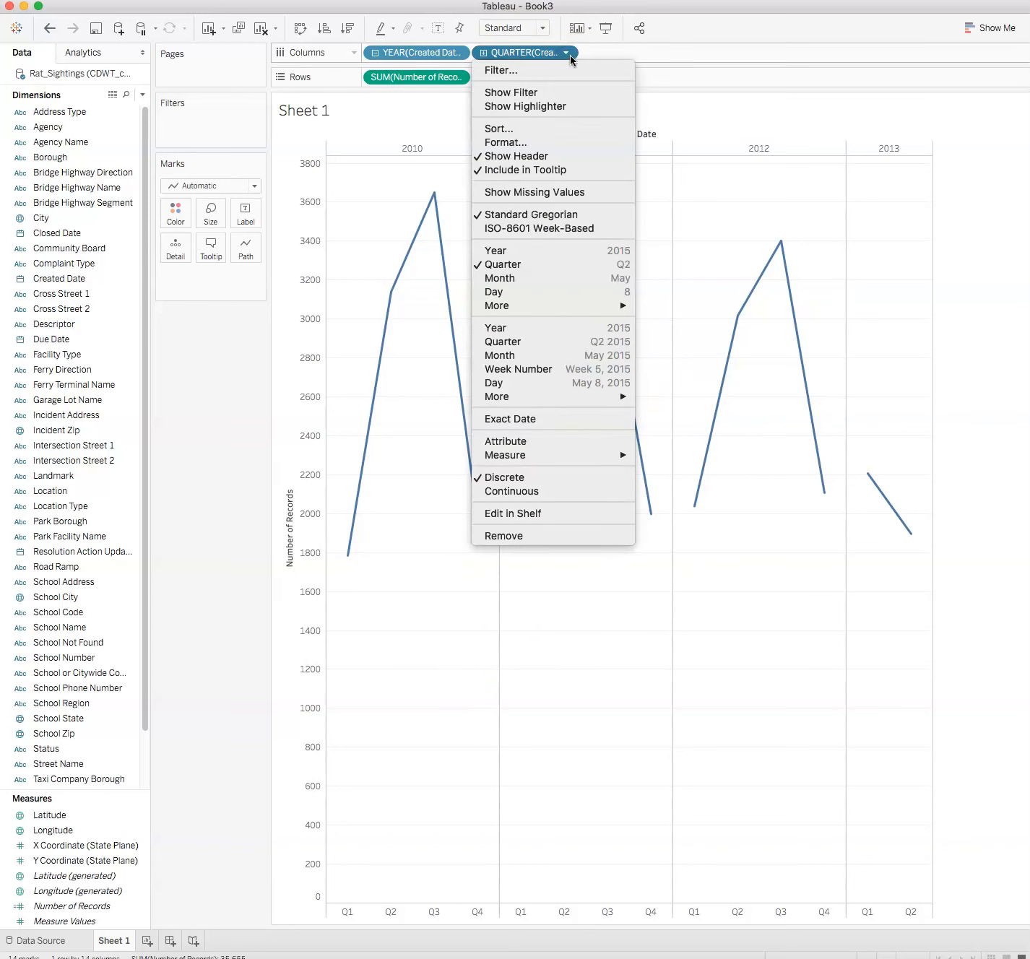
pyautogui.click(700, 51)
pyautogui.click(566, 53)
pyautogui.click(750, 43)
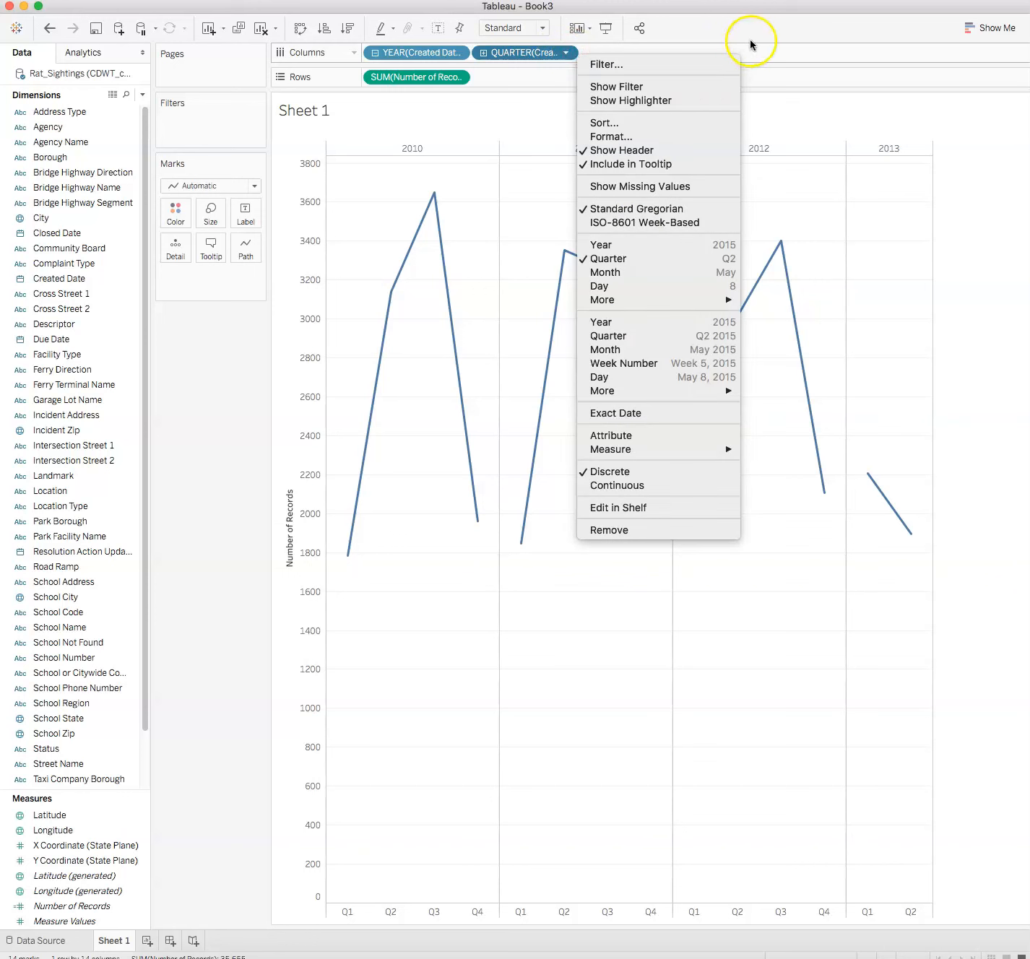
pyautogui.click(567, 54)
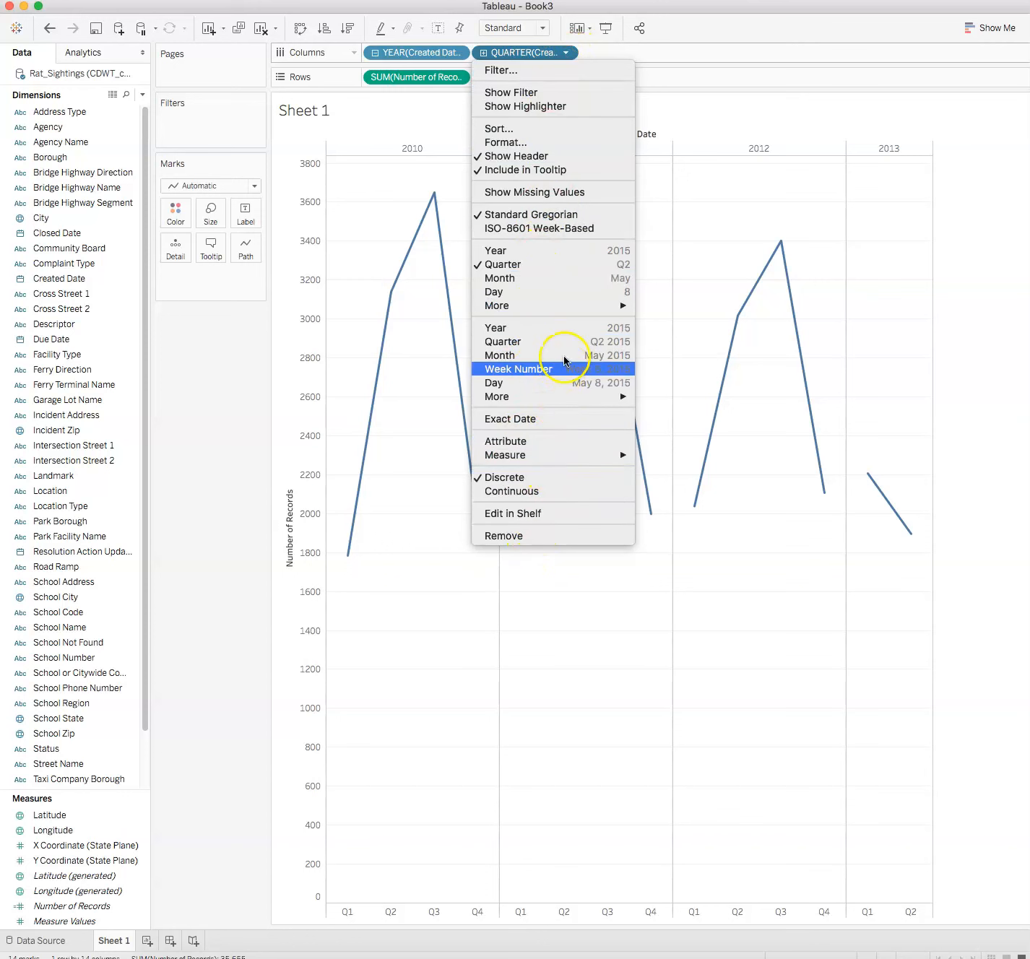
pyautogui.click(639, 55)
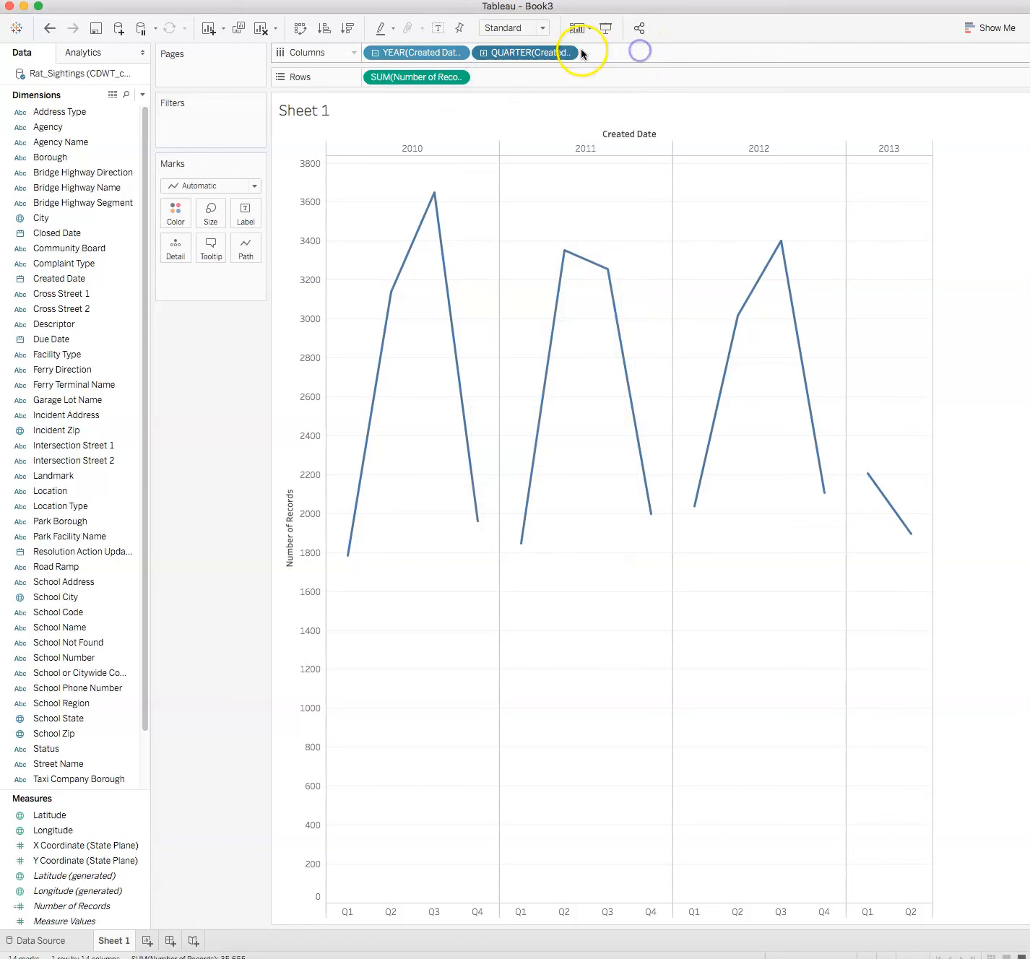
pyautogui.click(568, 52)
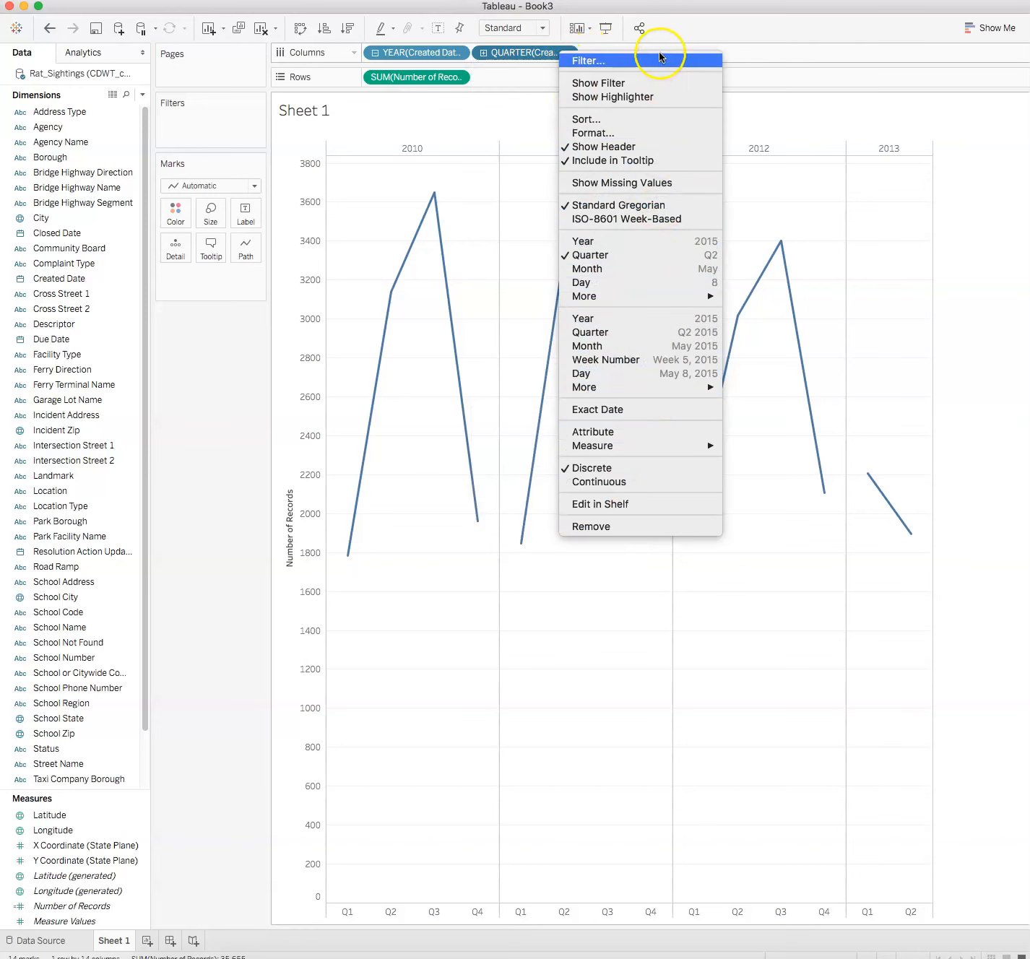
pyautogui.click(741, 66)
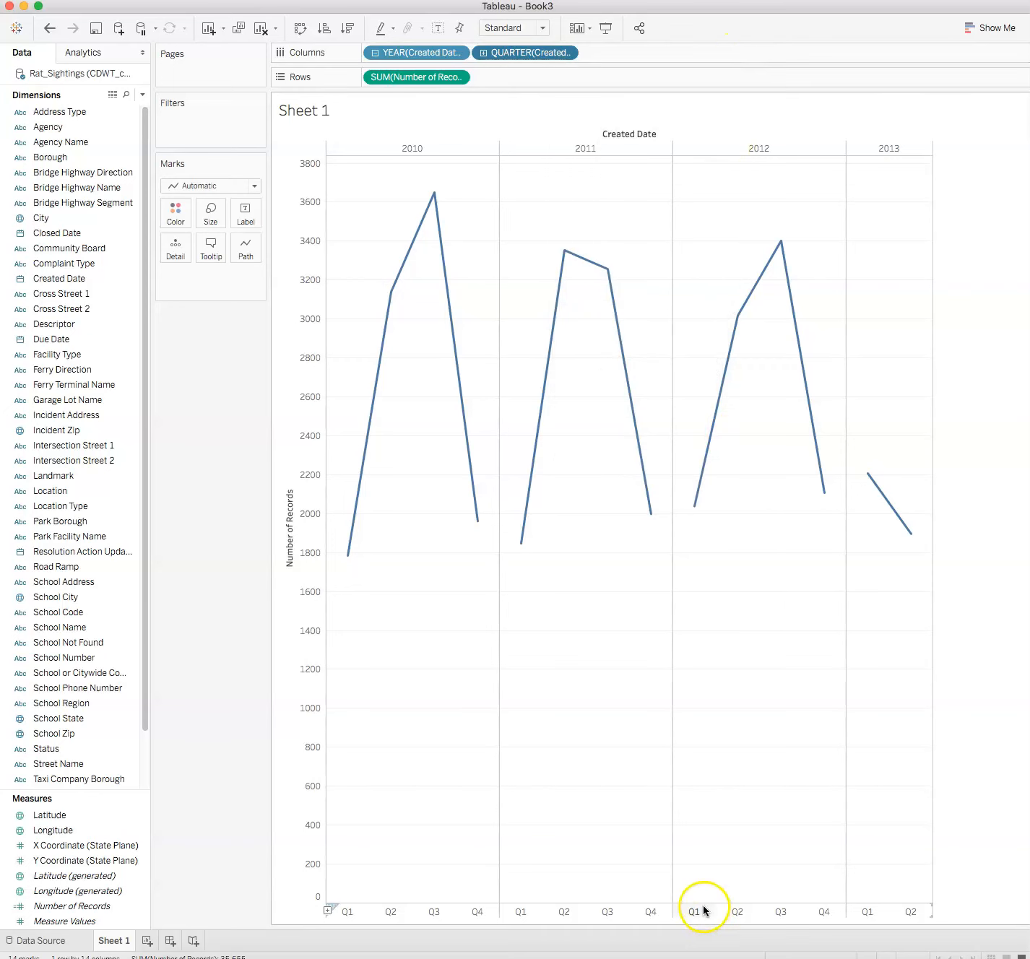
# Drill the quarters of Created Date down to months and days.
pyautogui.click(481, 54)
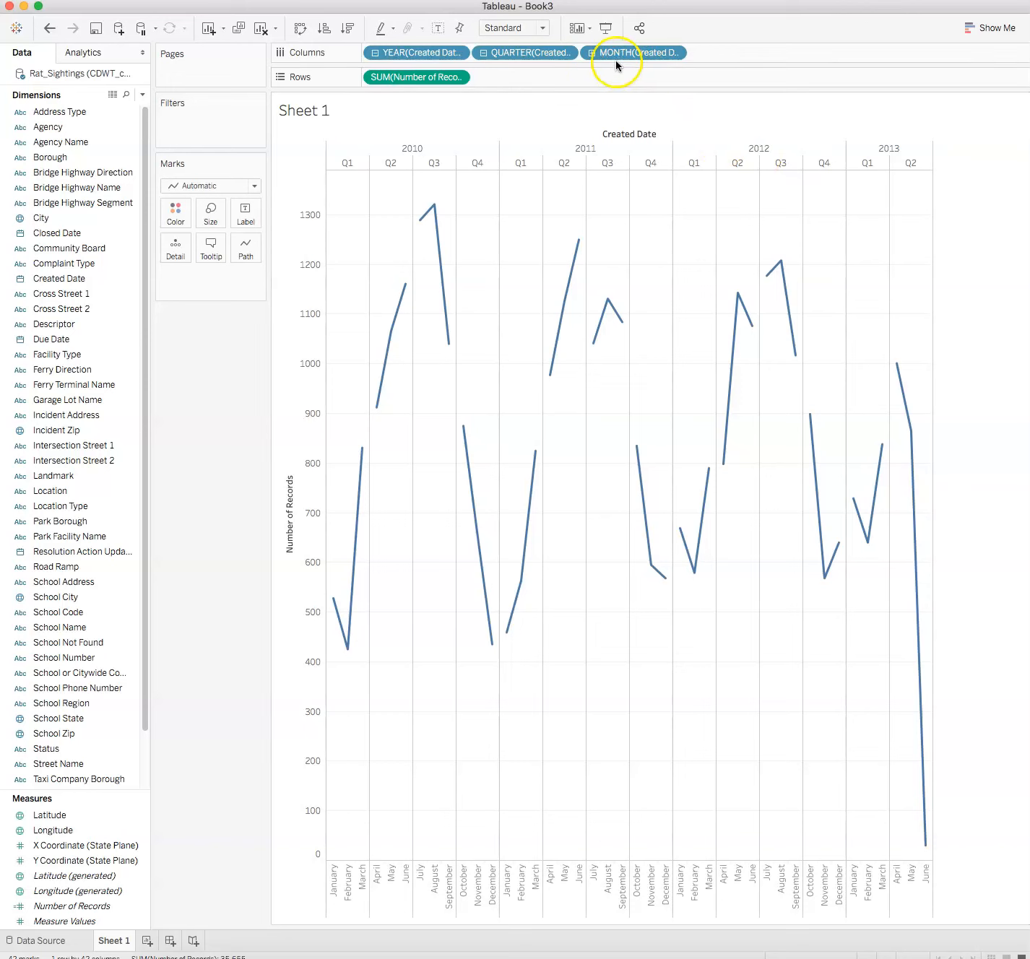
pyautogui.click(593, 52)
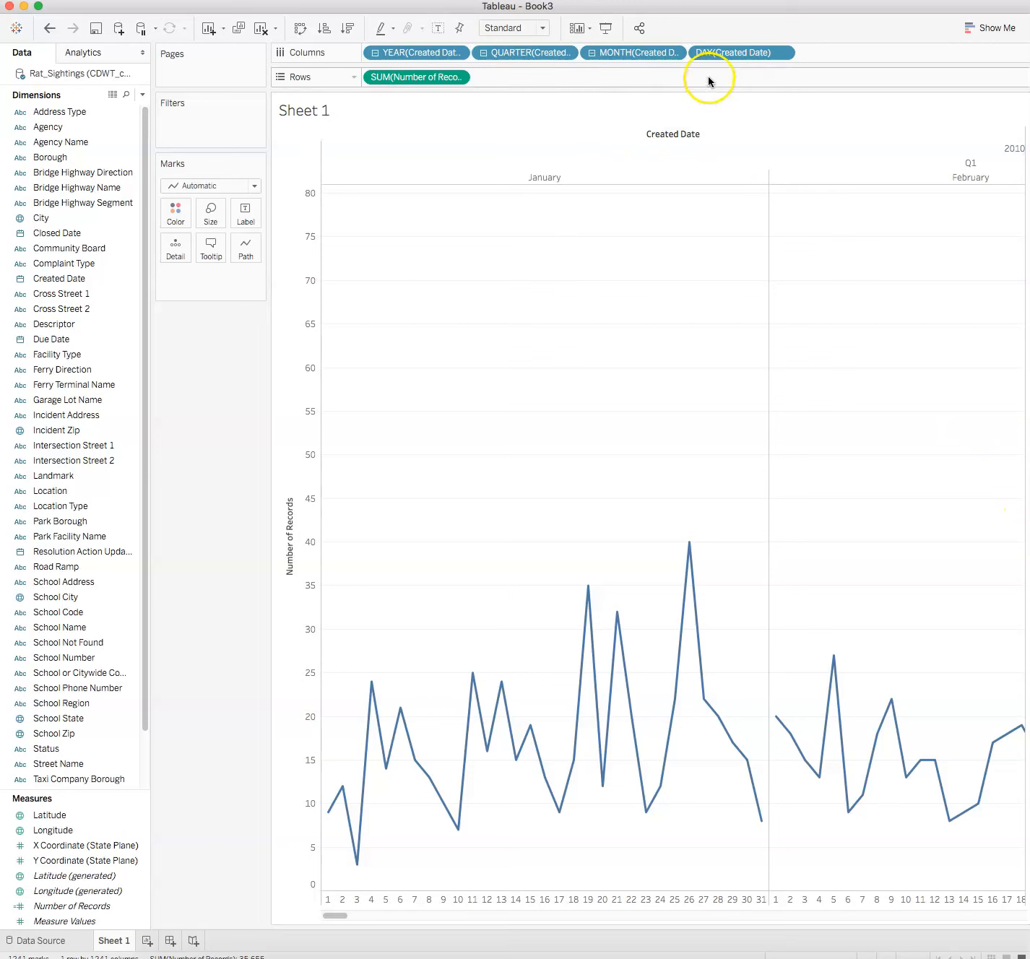
# Collapse the Created Date hierarchy on Columns back to years only and narrow the chart.
pyautogui.click(590, 53)
pyautogui.click(483, 52)
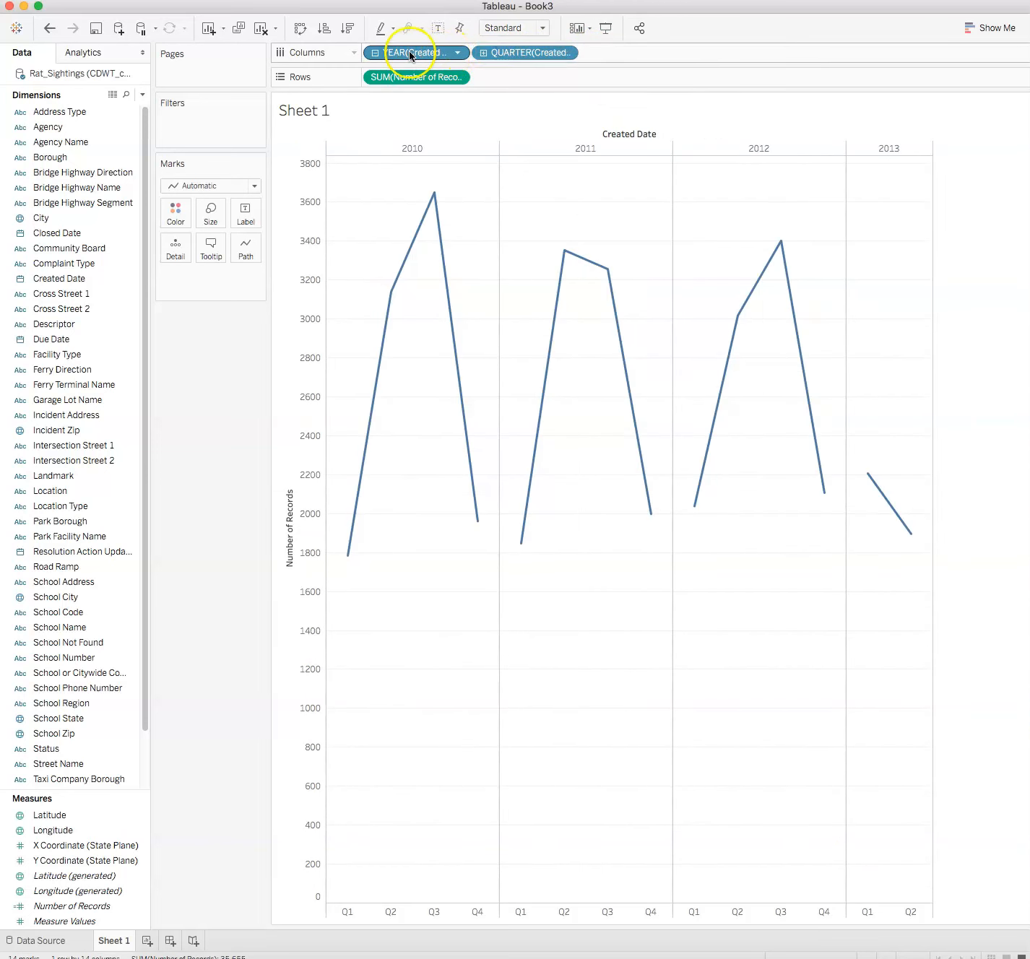
pyautogui.click(375, 52)
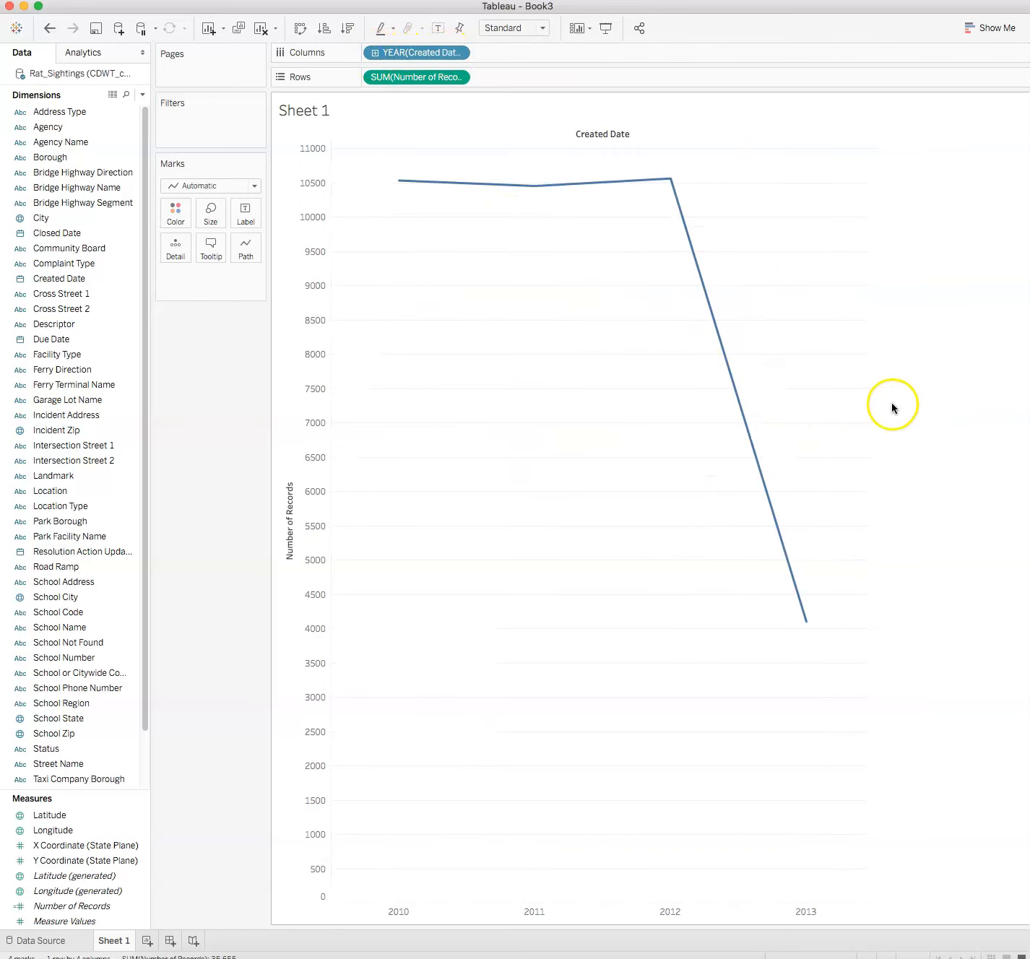
pyautogui.moveTo(876, 411); pyautogui.dragTo(532, 399)
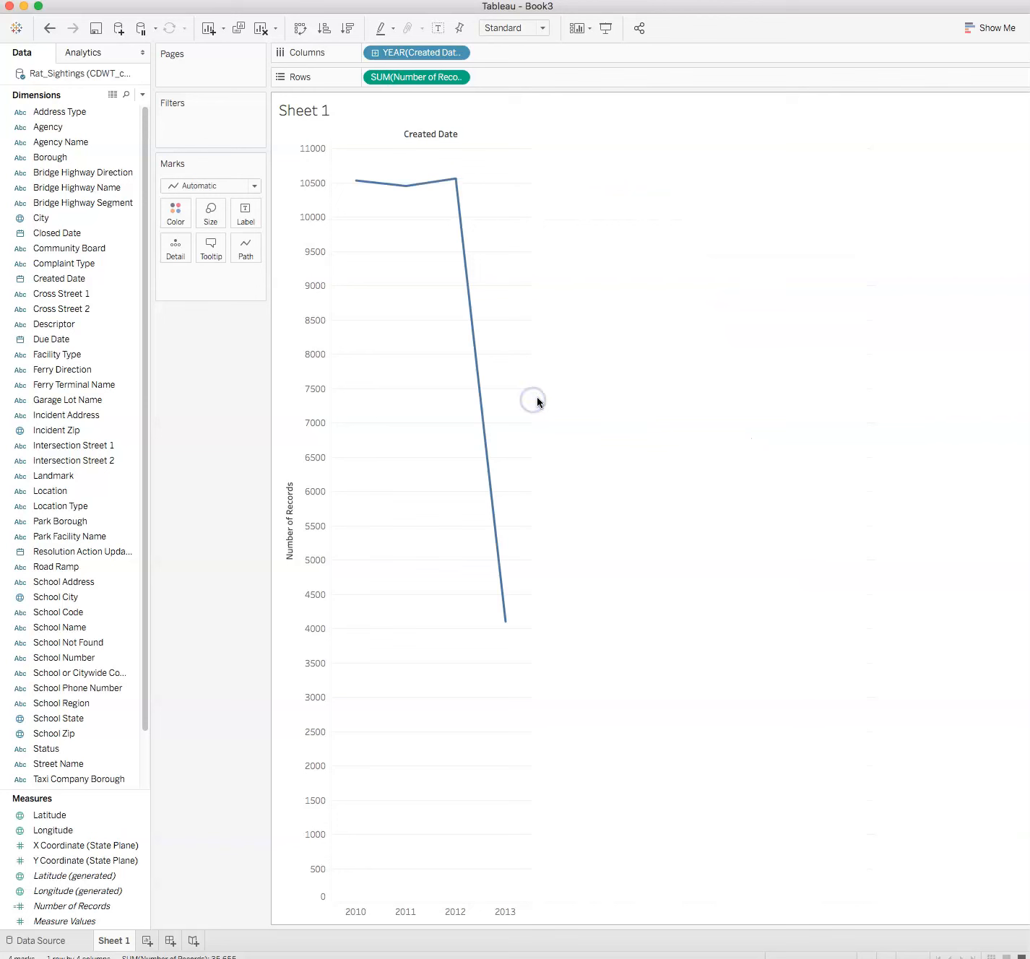
# Expand the Created Date hierarchy from year through quarter and month to day.
pyautogui.click(375, 52)
pyautogui.click(483, 53)
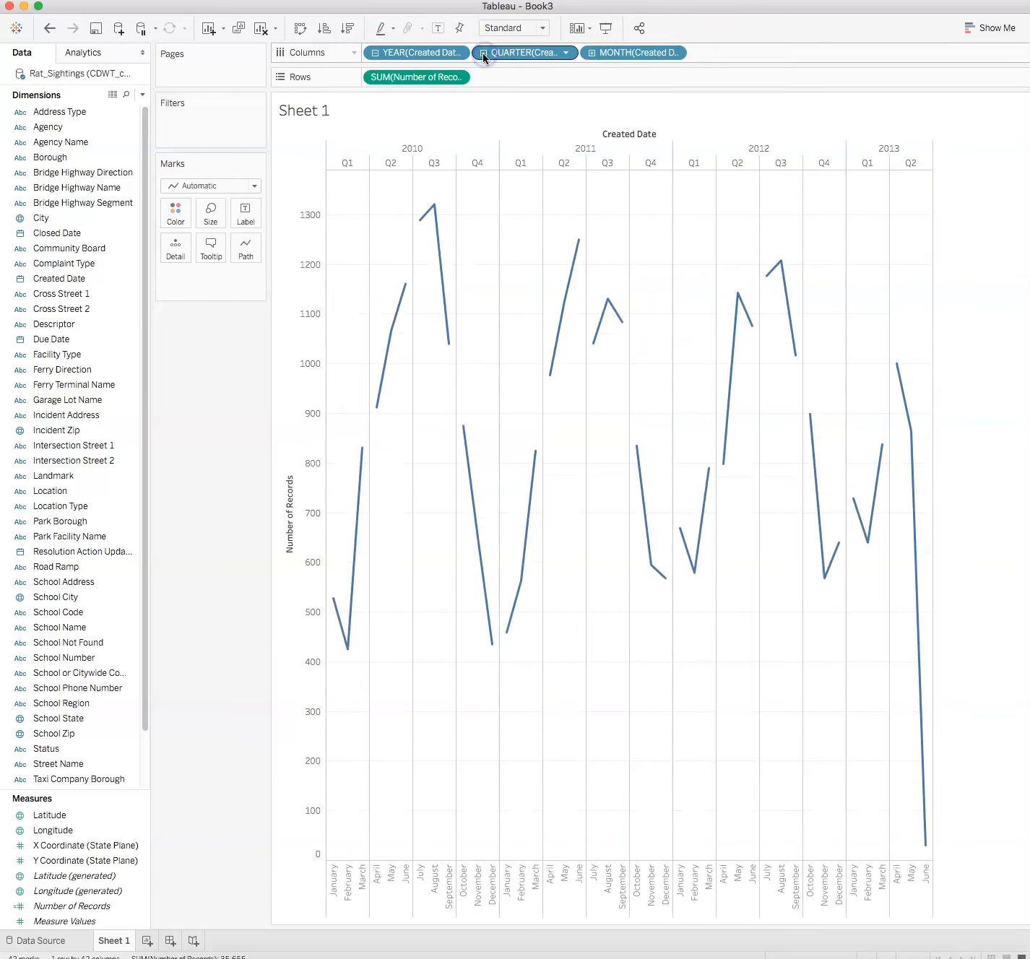
pyautogui.click(591, 52)
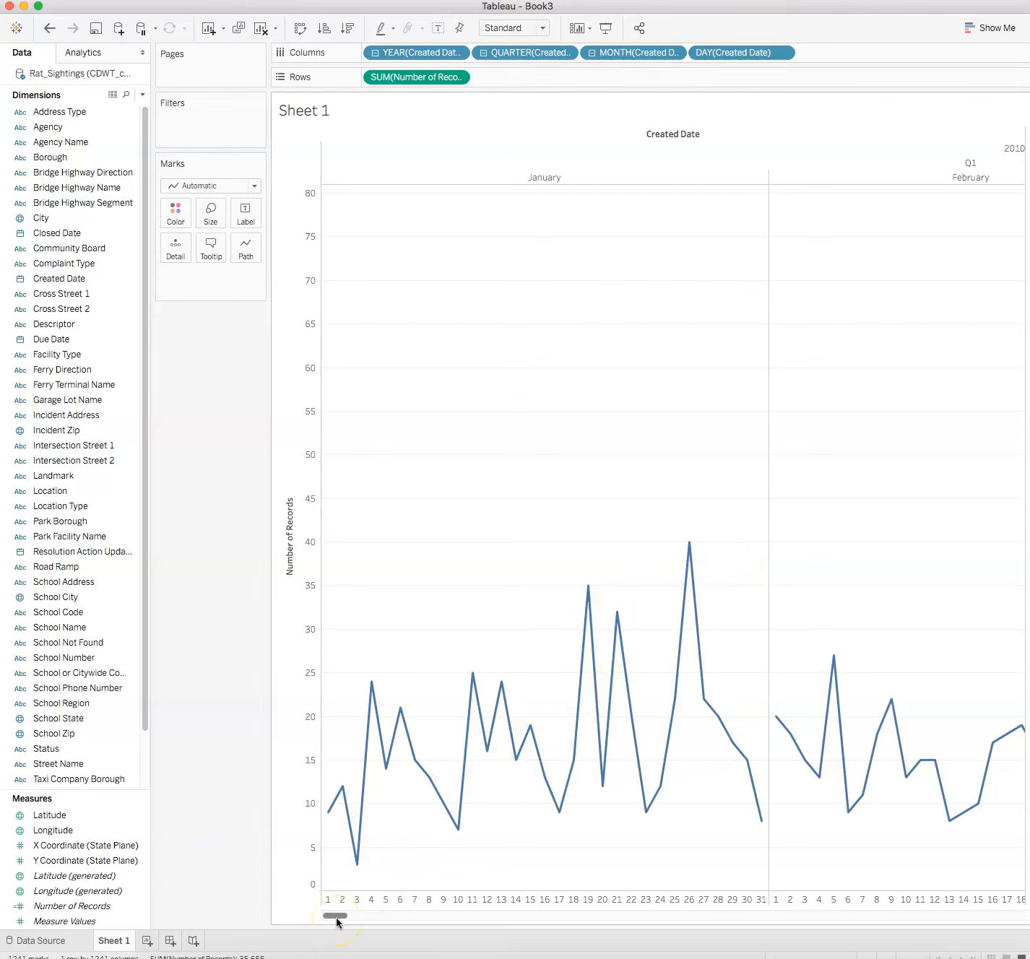
# Set the daily chart's view to Fit Width.
pyautogui.click(540, 28)
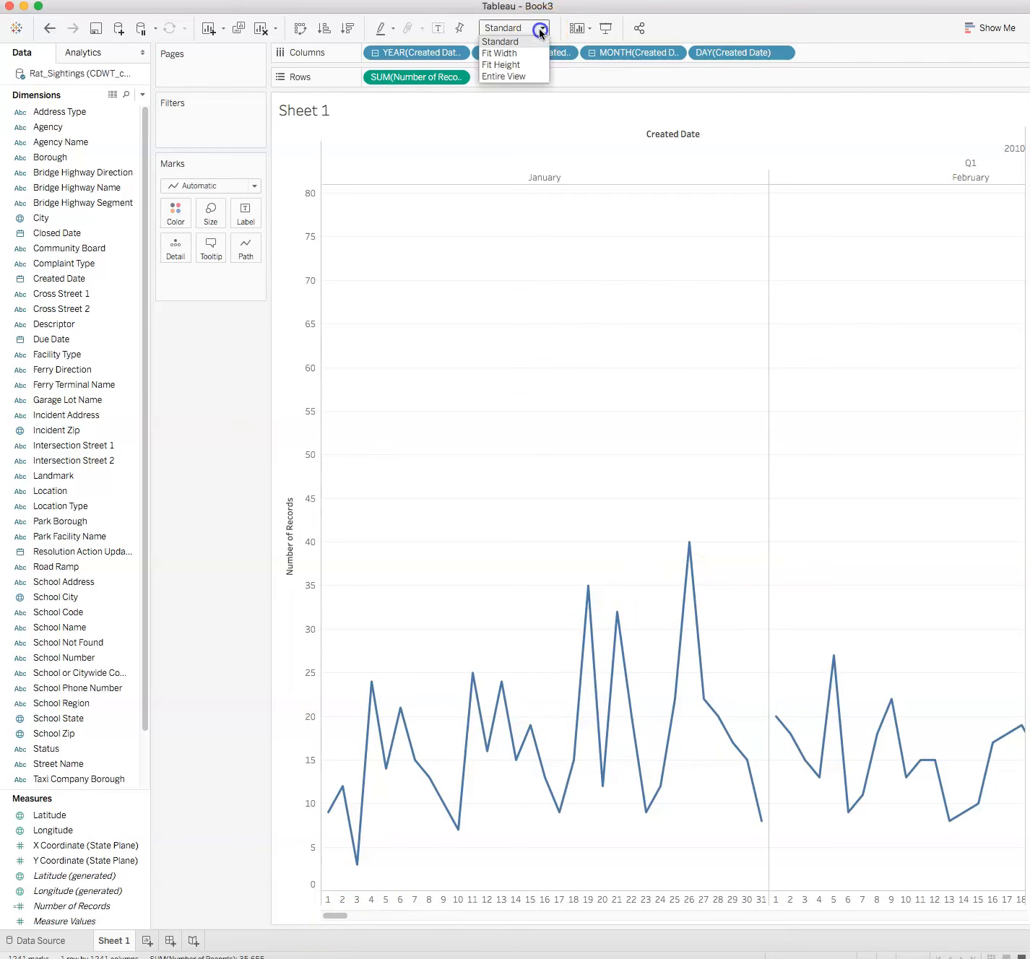
pyautogui.click(529, 54)
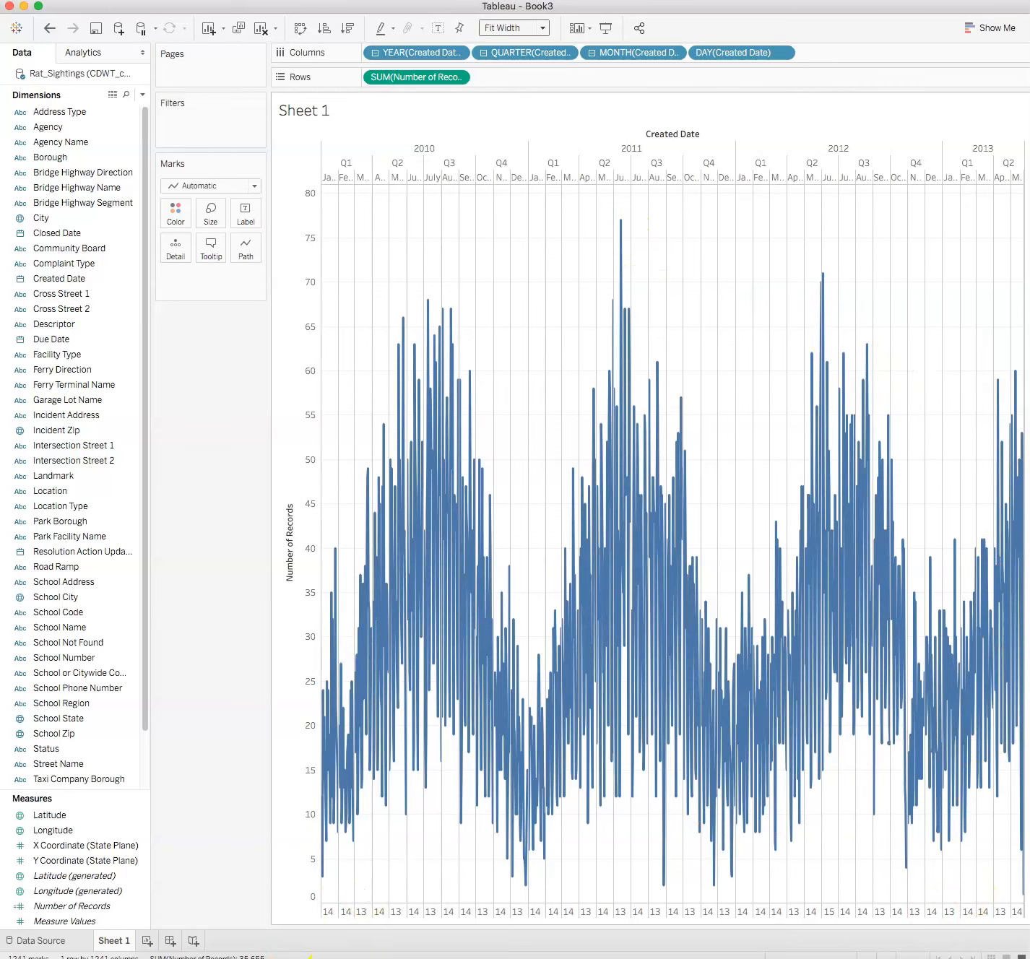
pyautogui.moveTo(1017, 389)
pyautogui.moveTo(915, 847)
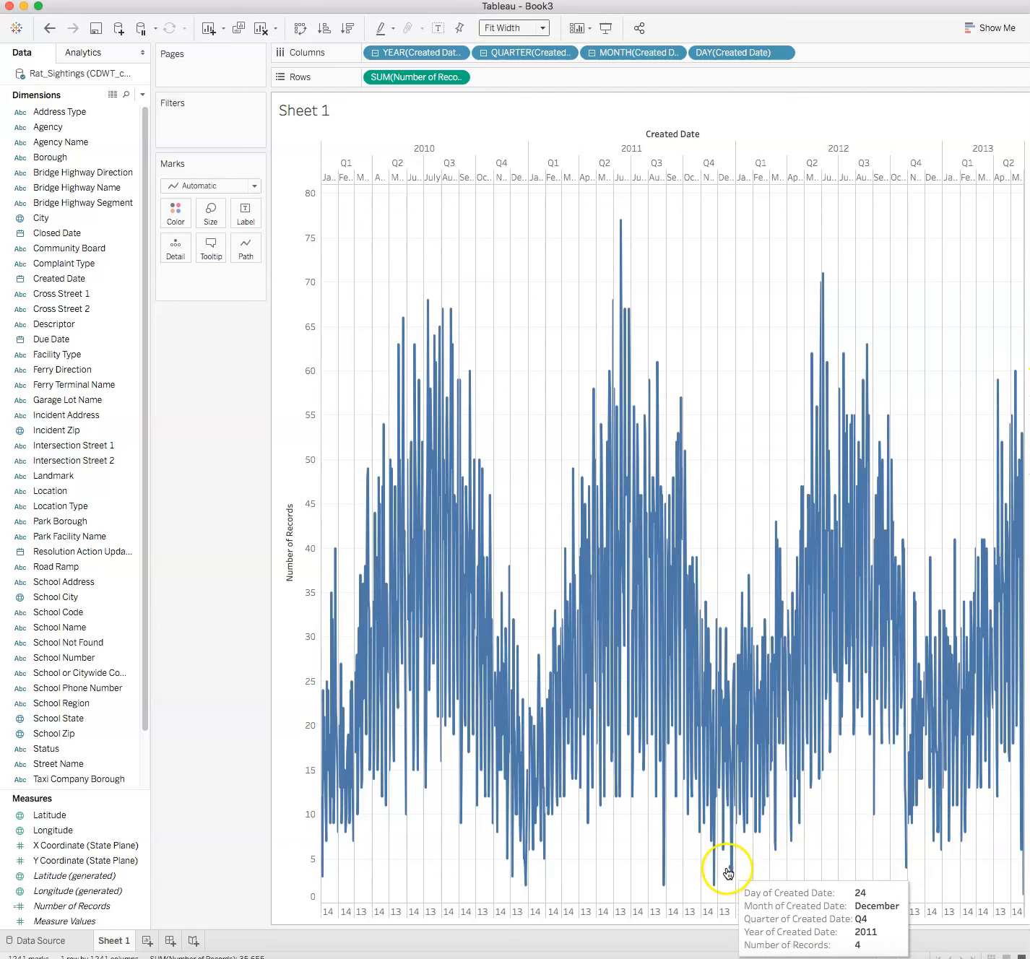
pyautogui.moveTo(520, 878)
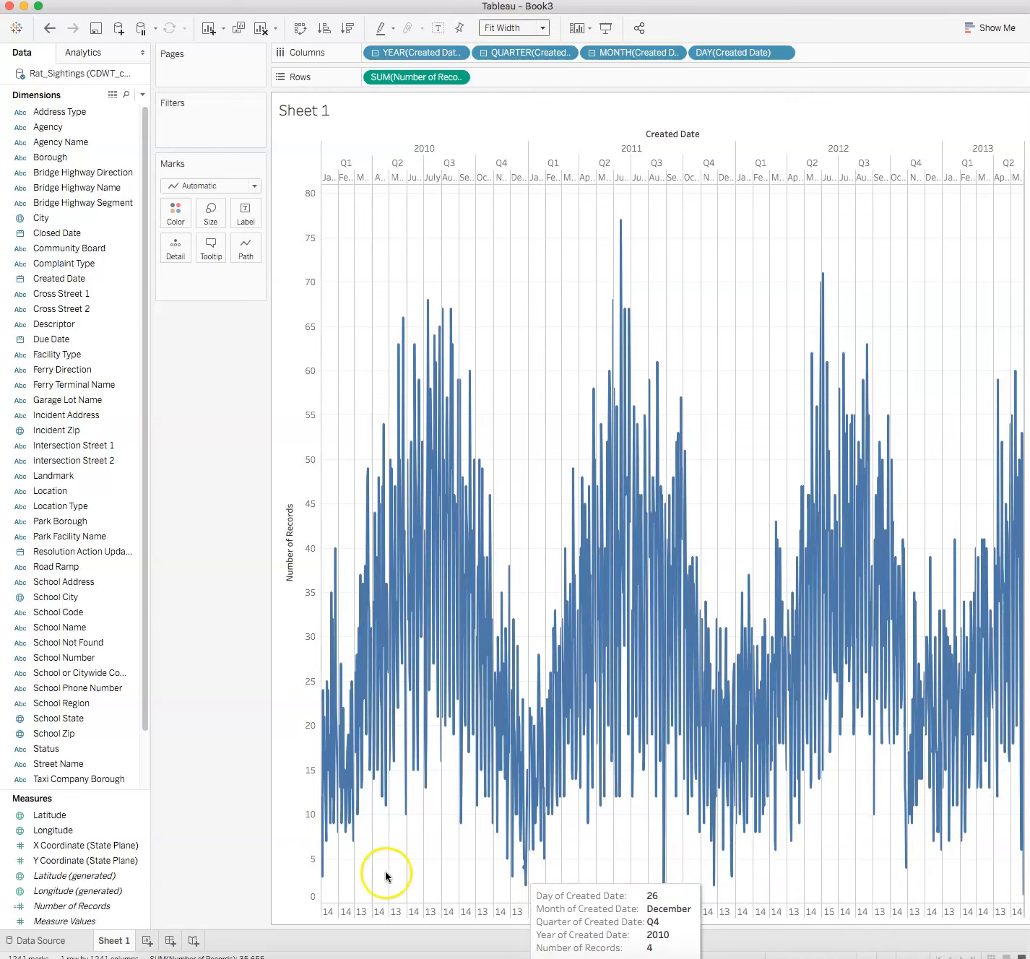
pyautogui.moveTo(323, 876)
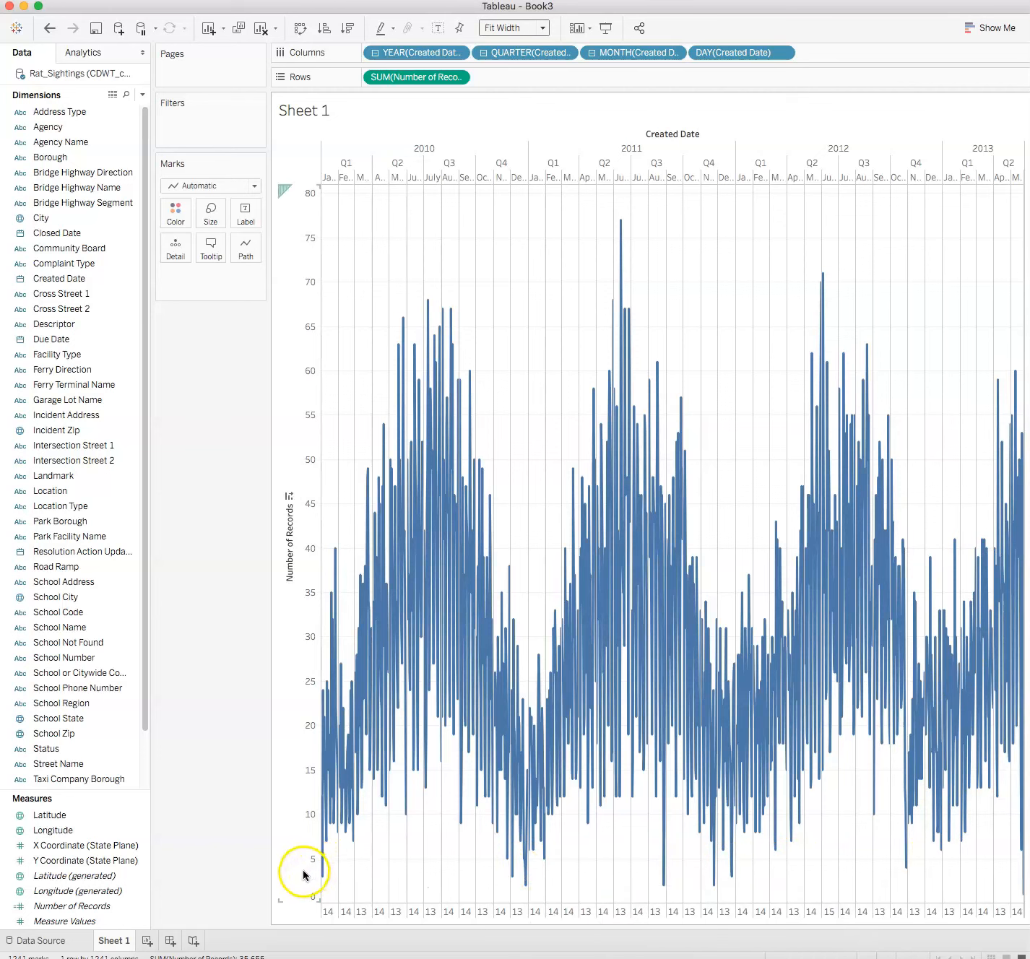
pyautogui.moveTo(1020, 788)
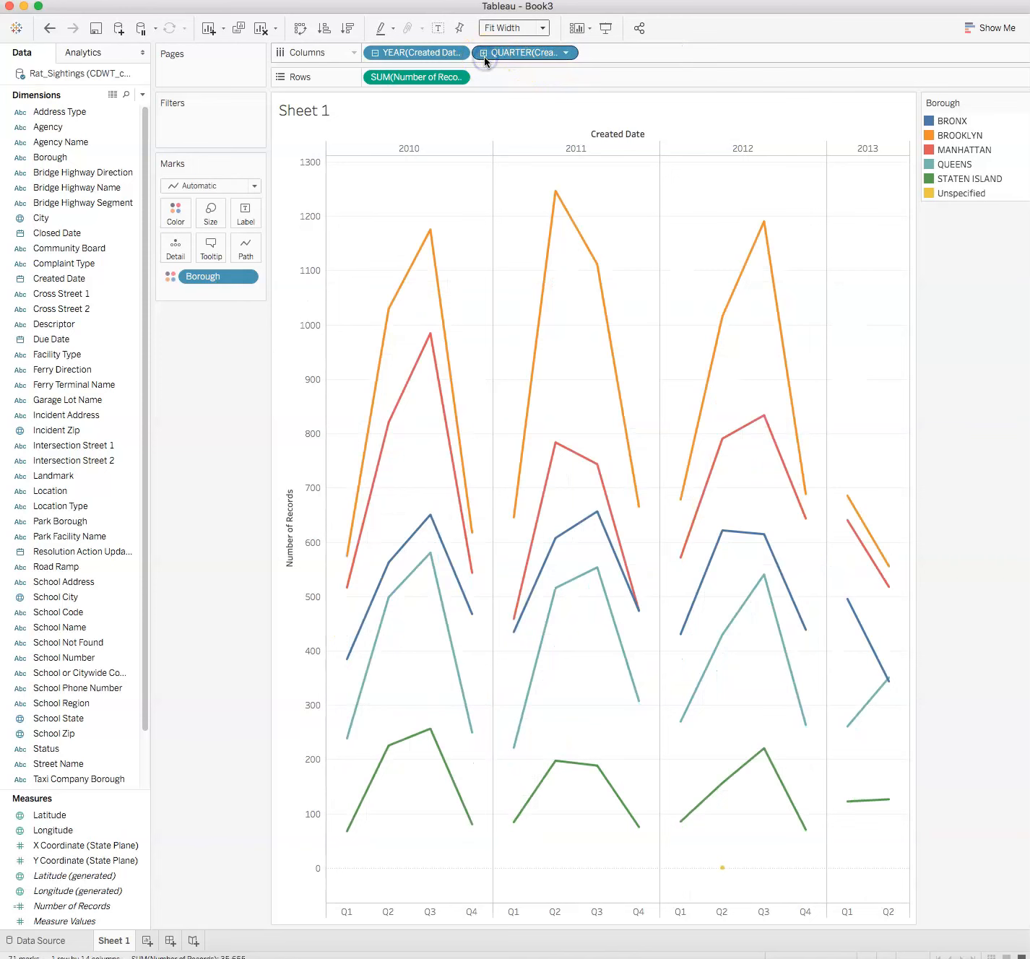
# Drill the borough line chart from quarters to months, and collapse the Created Date hierarchy back to years only.
pyautogui.click(483, 54)
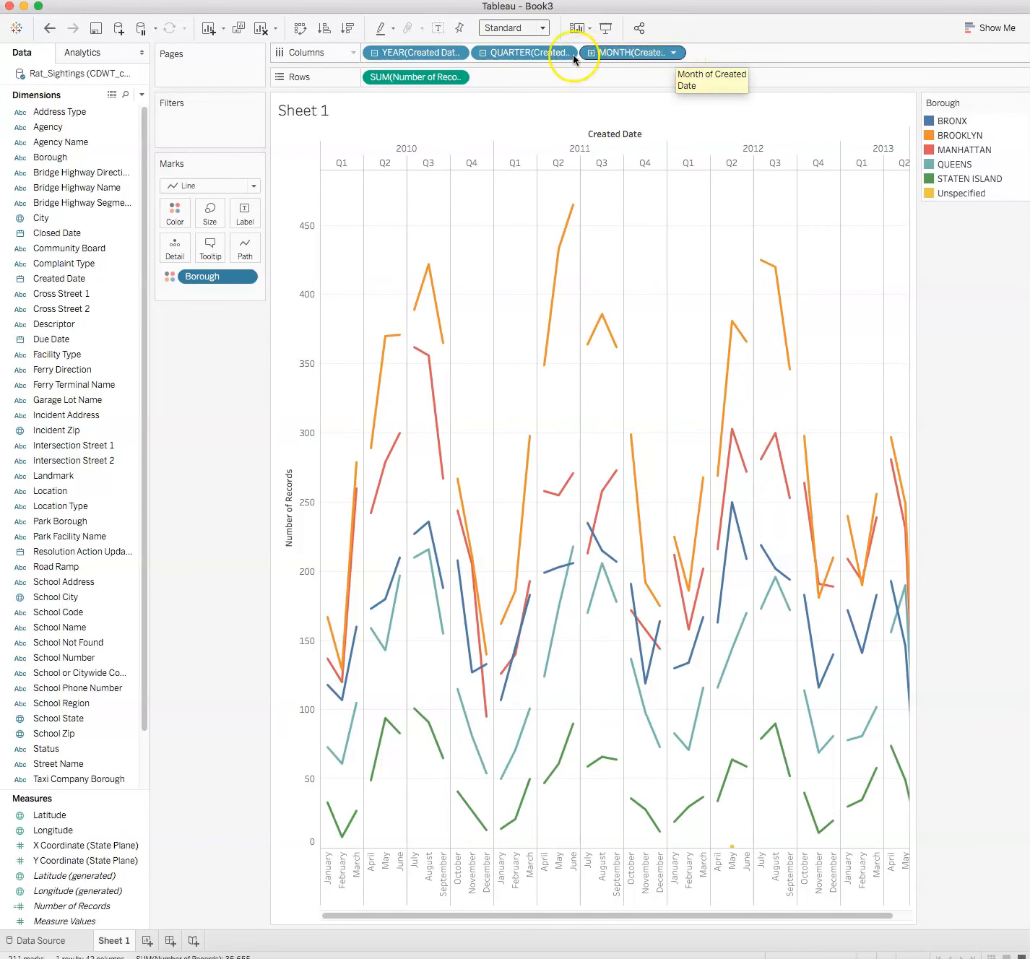
pyautogui.click(482, 54)
pyautogui.click(375, 52)
# Convert Created Date on Columns to a continuous date and set its level to the month-and-year option (May 2015).
pyautogui.click(457, 52)
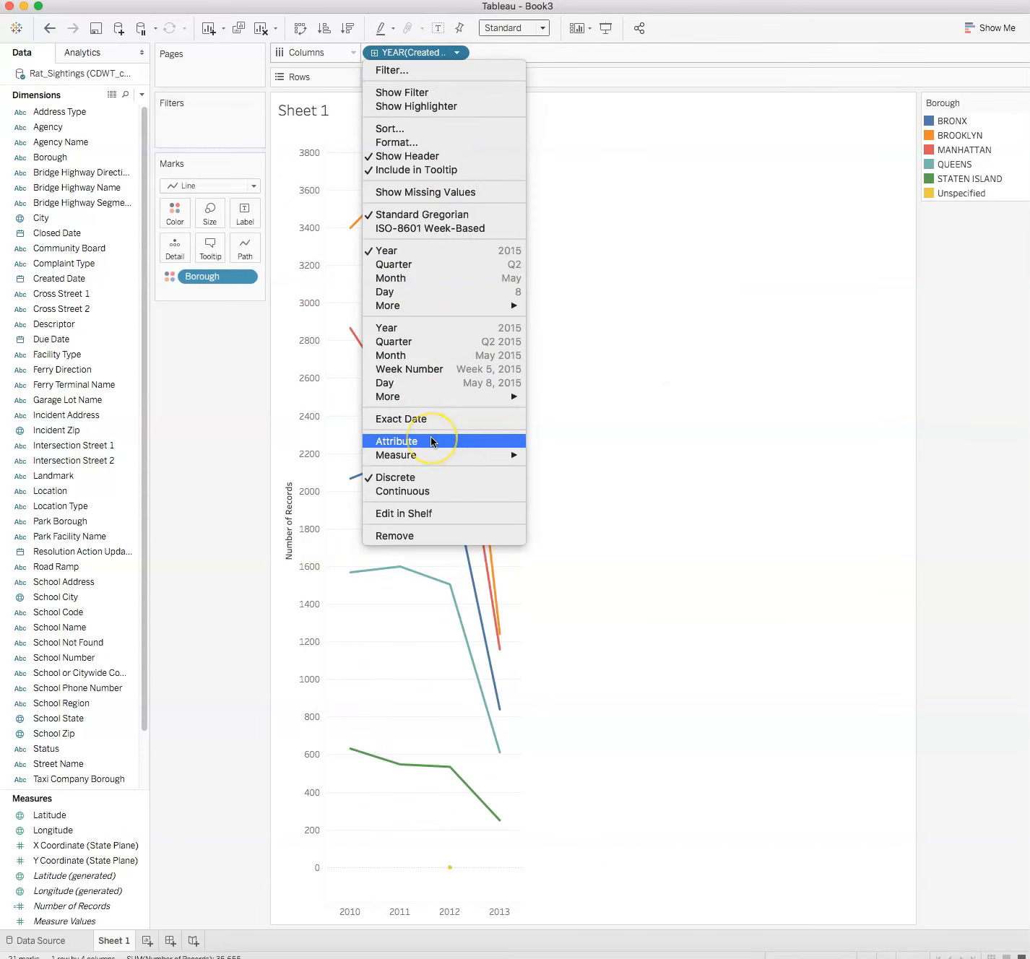
pyautogui.click(431, 491)
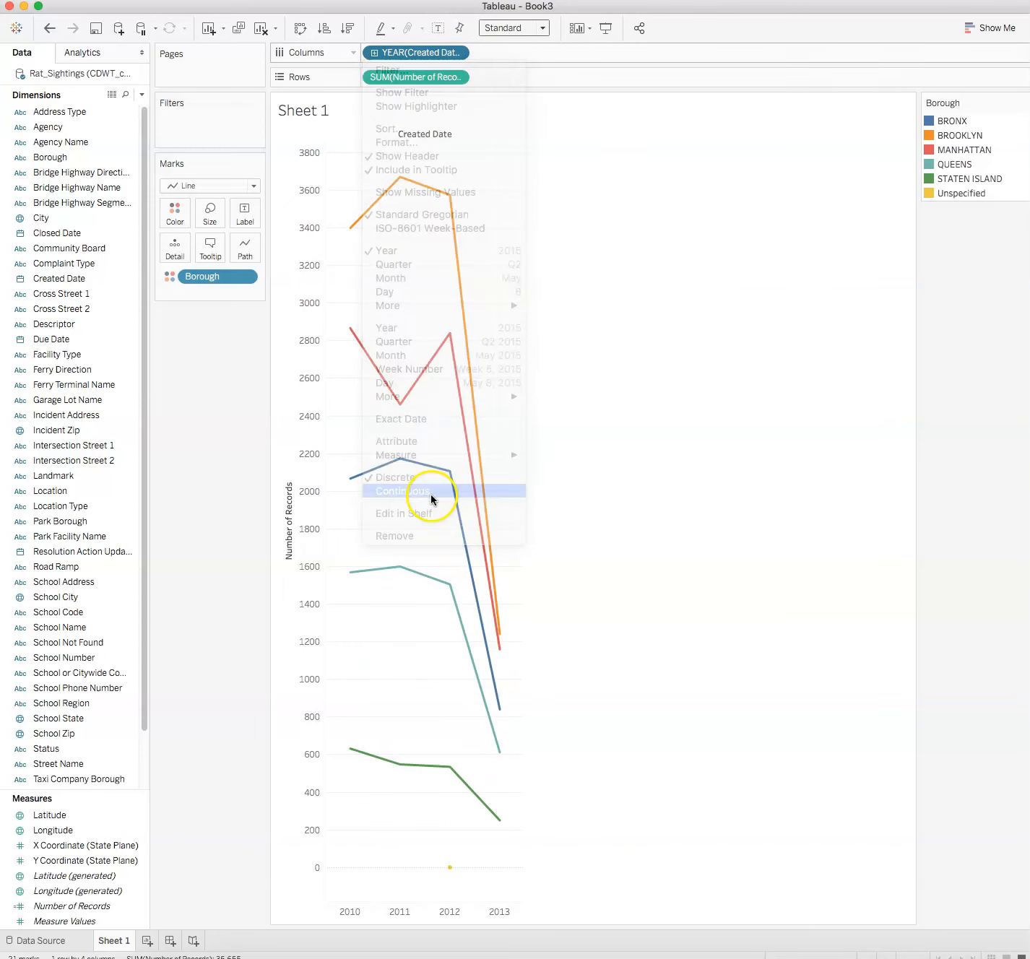
pyautogui.click(457, 54)
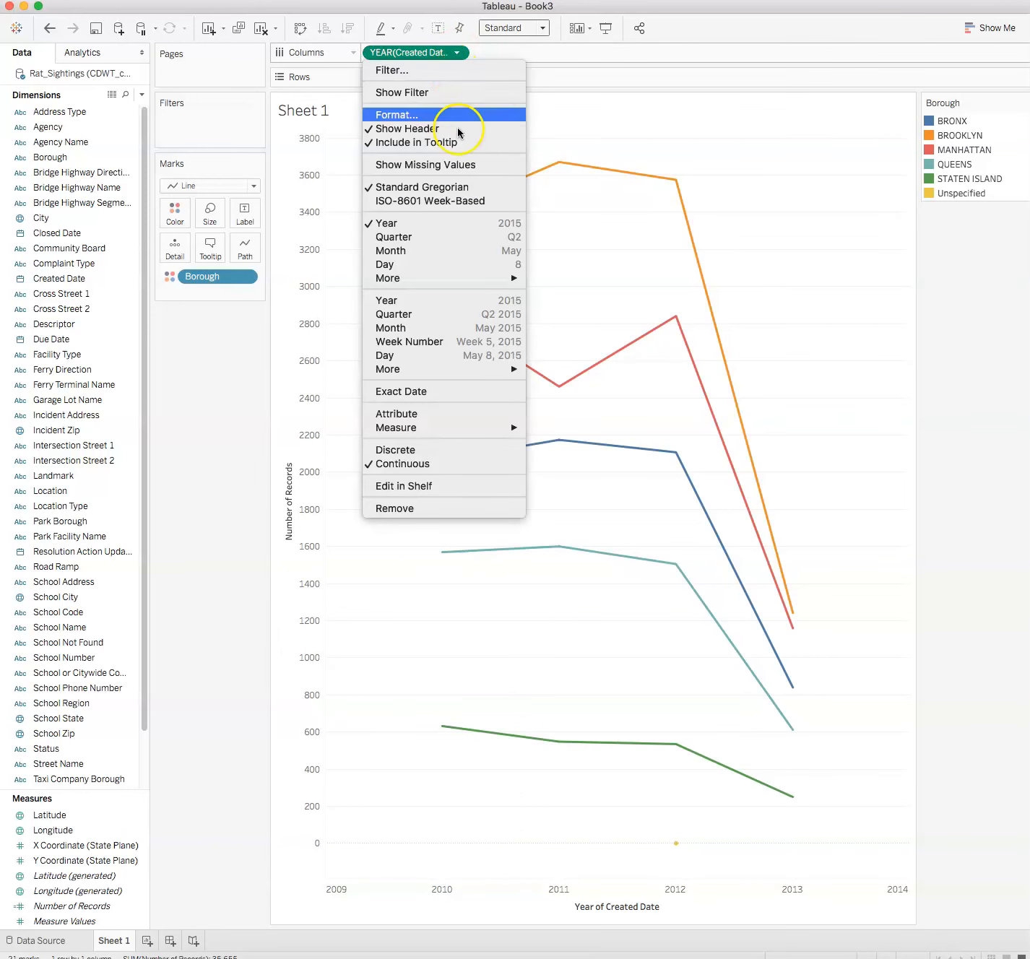
pyautogui.click(470, 327)
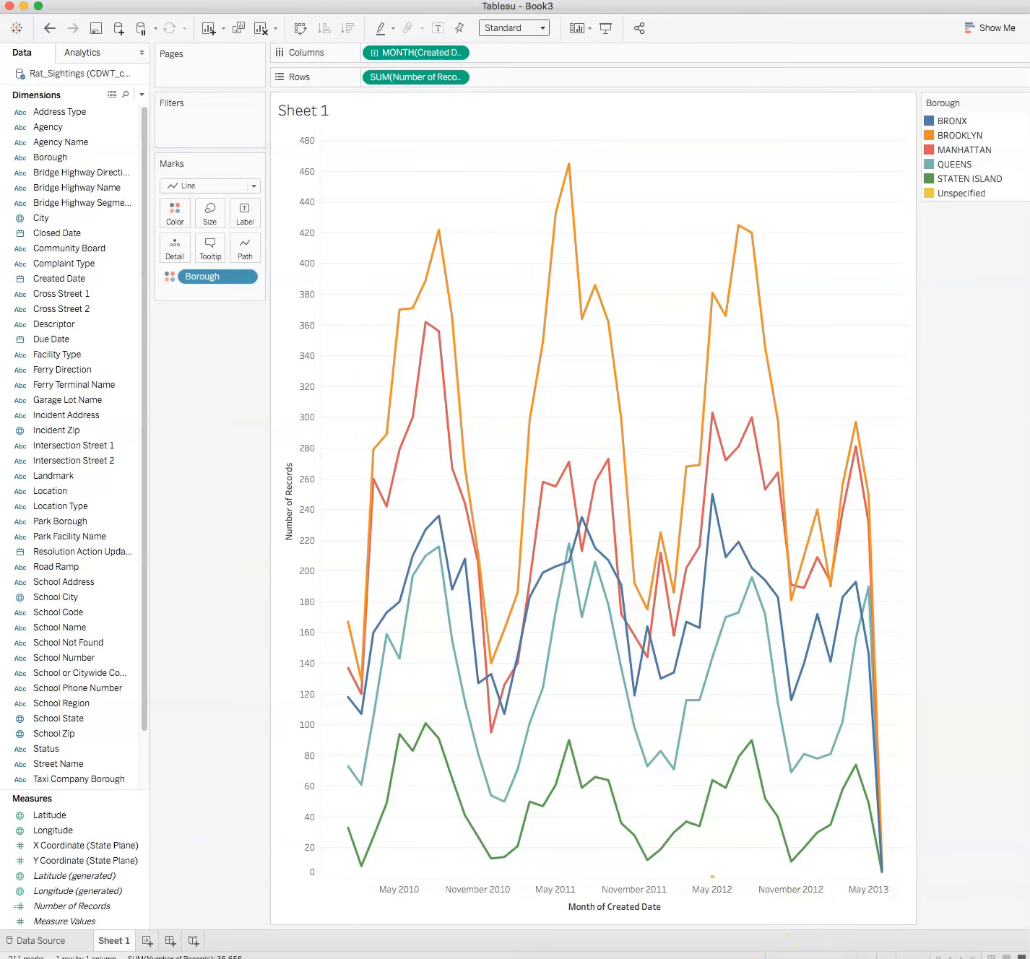
# Exclude the Unspecified borough from the monthly line chart.
pyautogui.moveTo(564, 621)
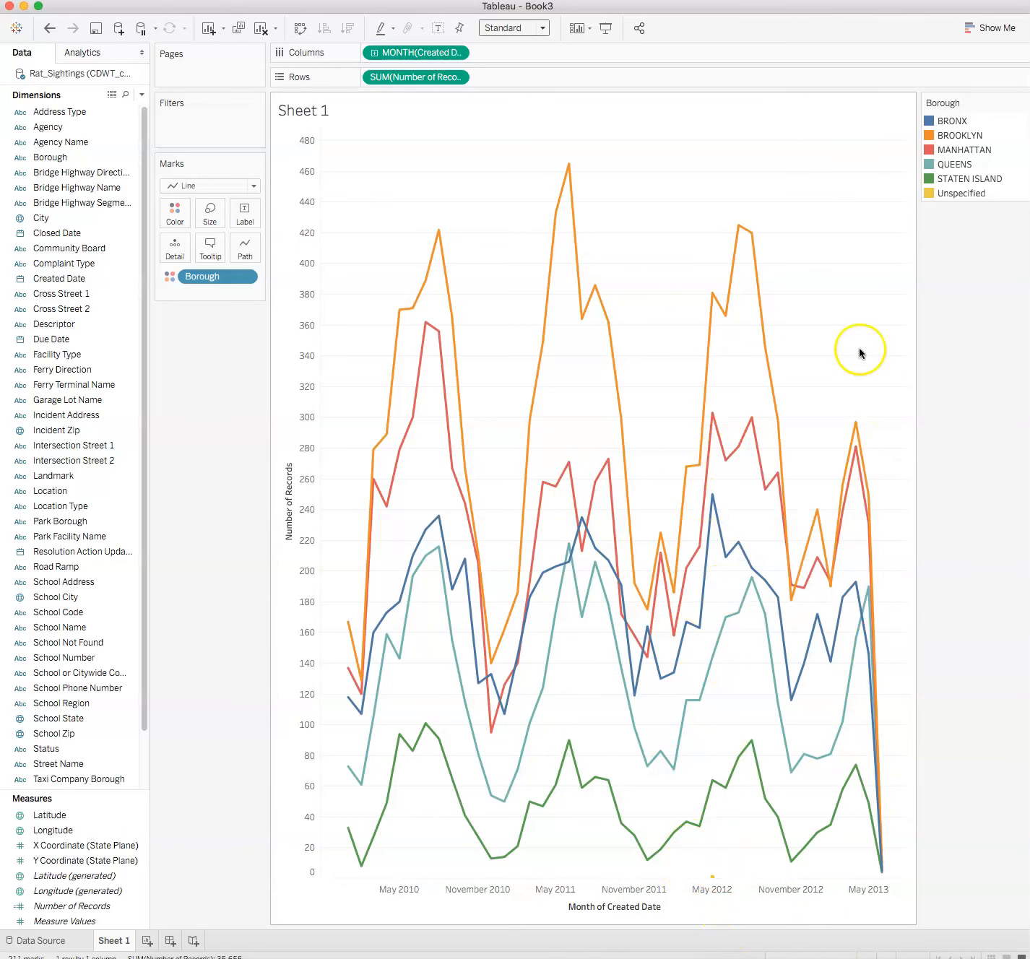
pyautogui.click(959, 195)
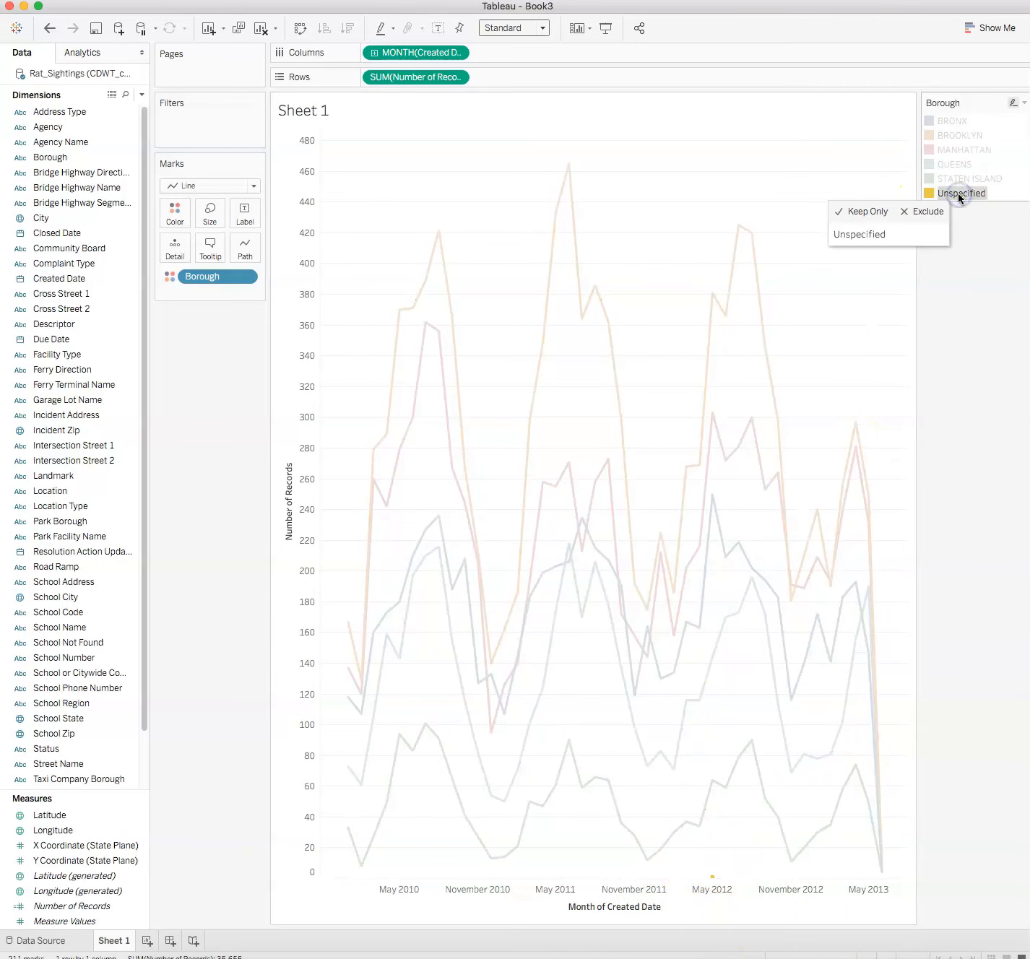
pyautogui.click(926, 211)
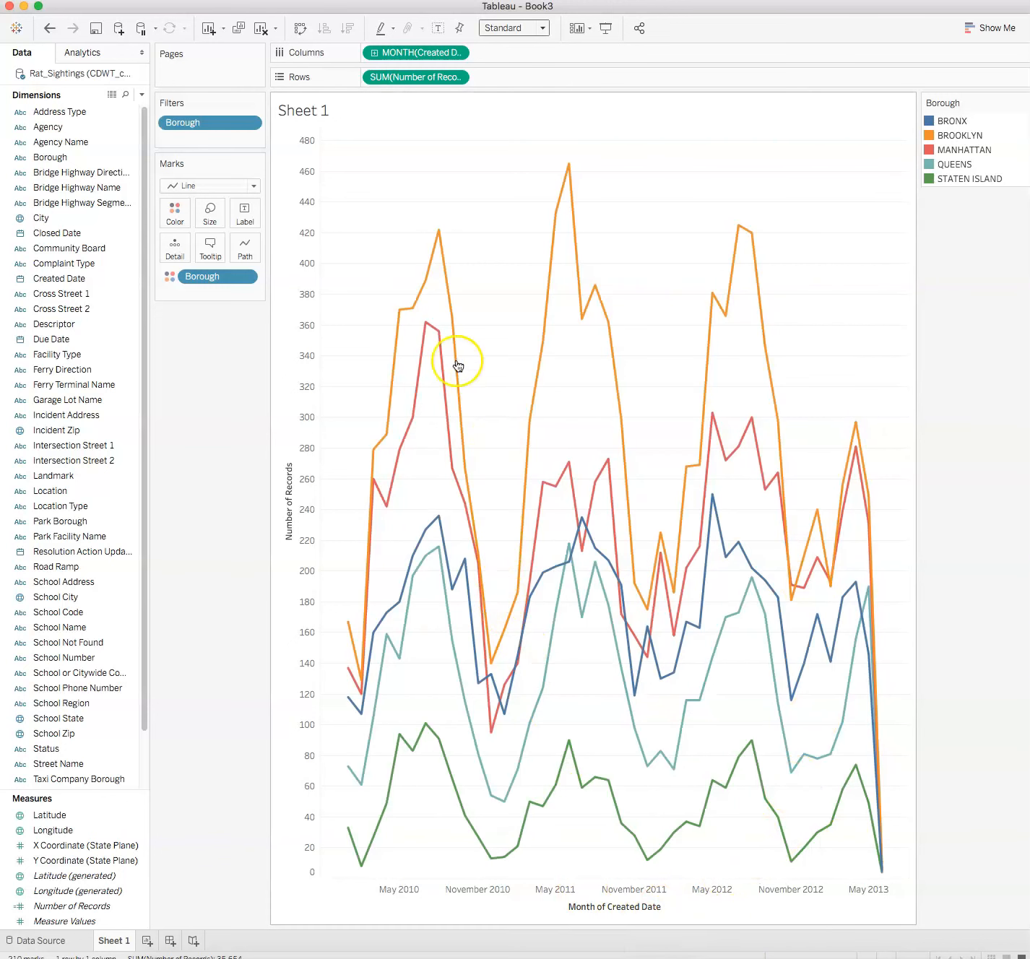
# Try Fit Width for the monthly borough chart and settle on Entire View.
pyautogui.moveTo(413, 313)
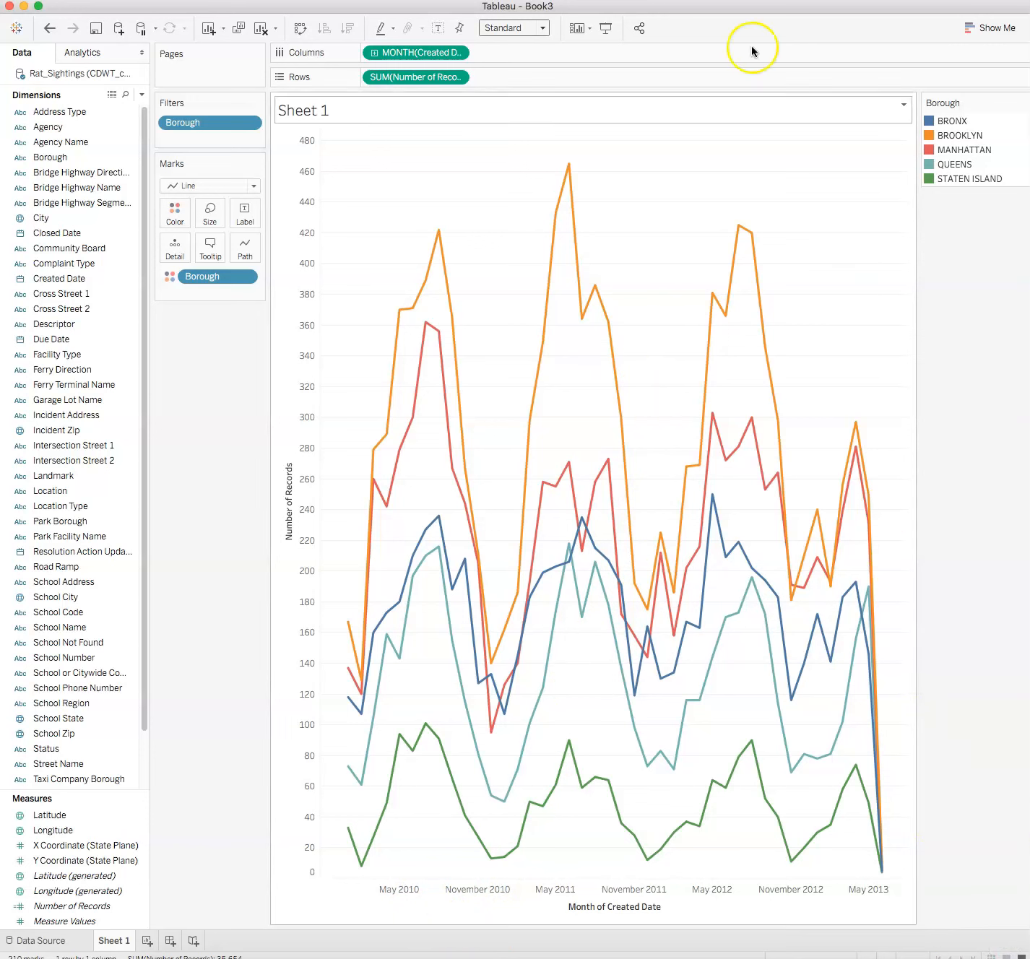
pyautogui.click(545, 28)
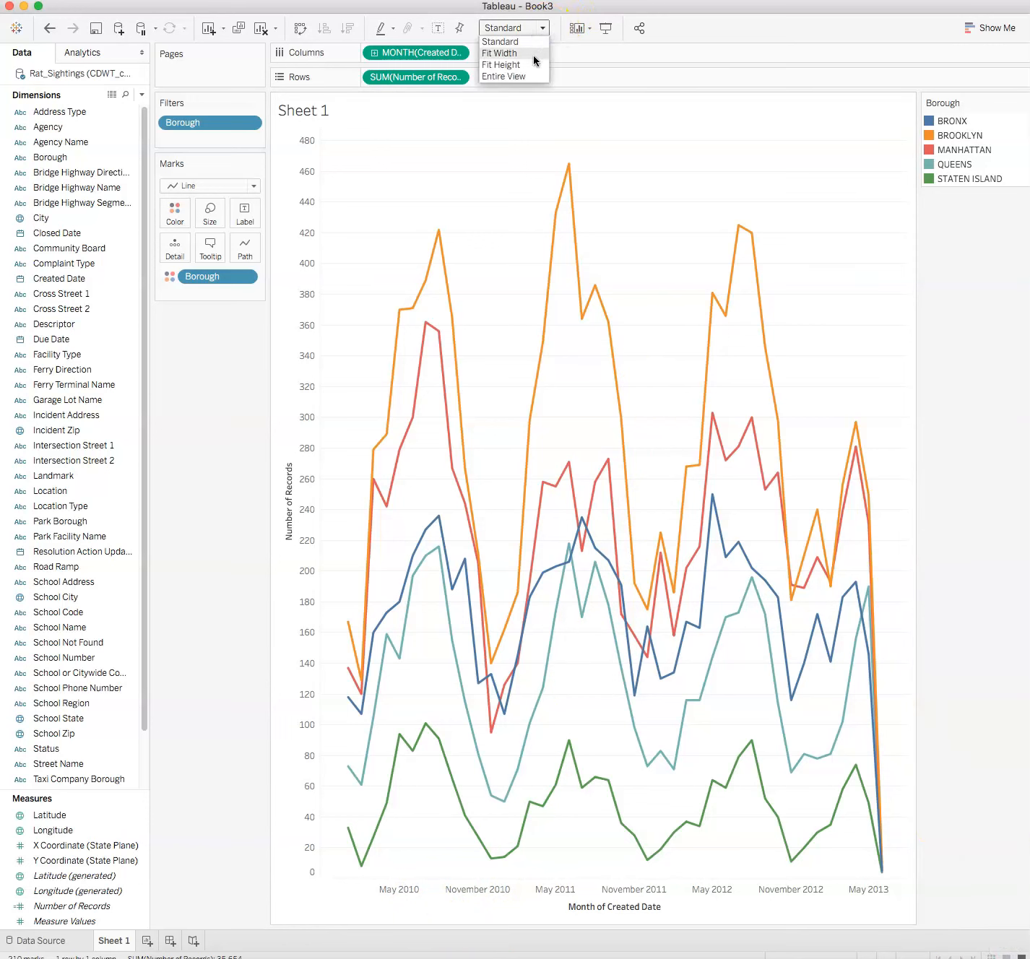
pyautogui.click(533, 55)
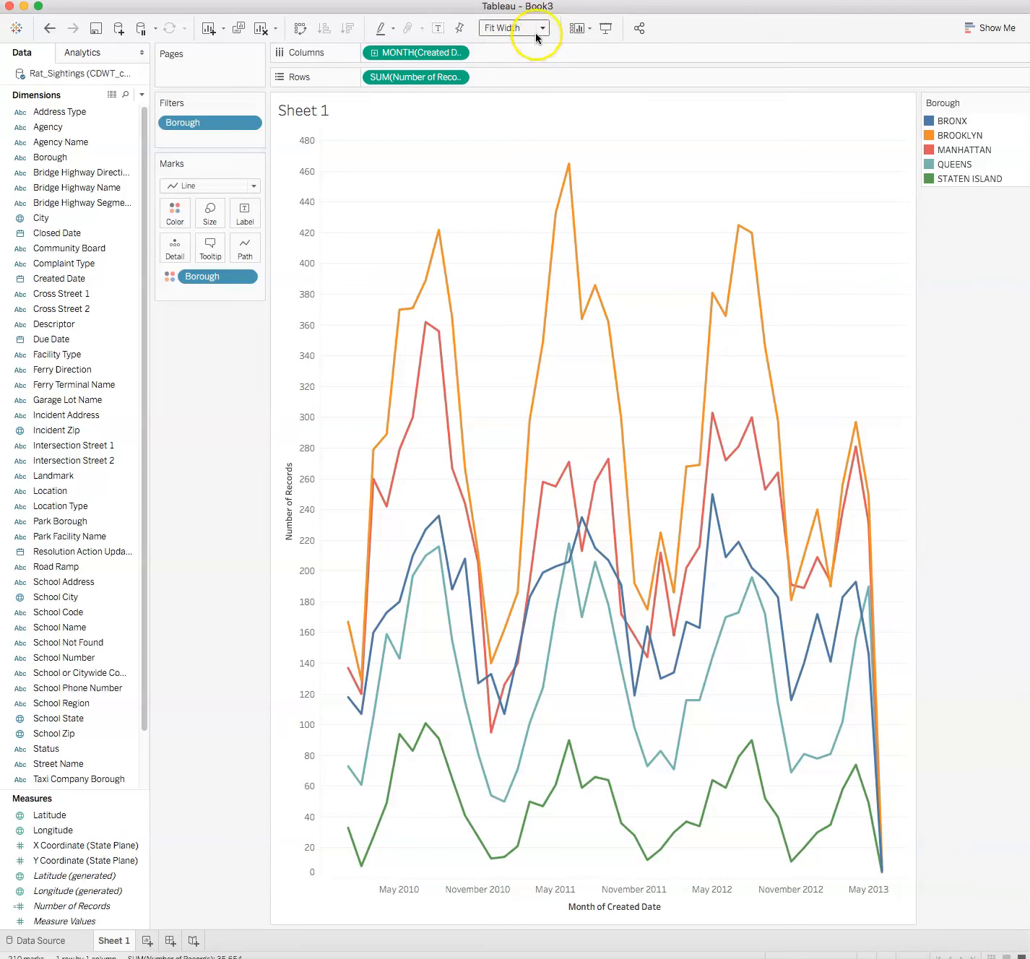
pyautogui.click(536, 30)
pyautogui.click(518, 72)
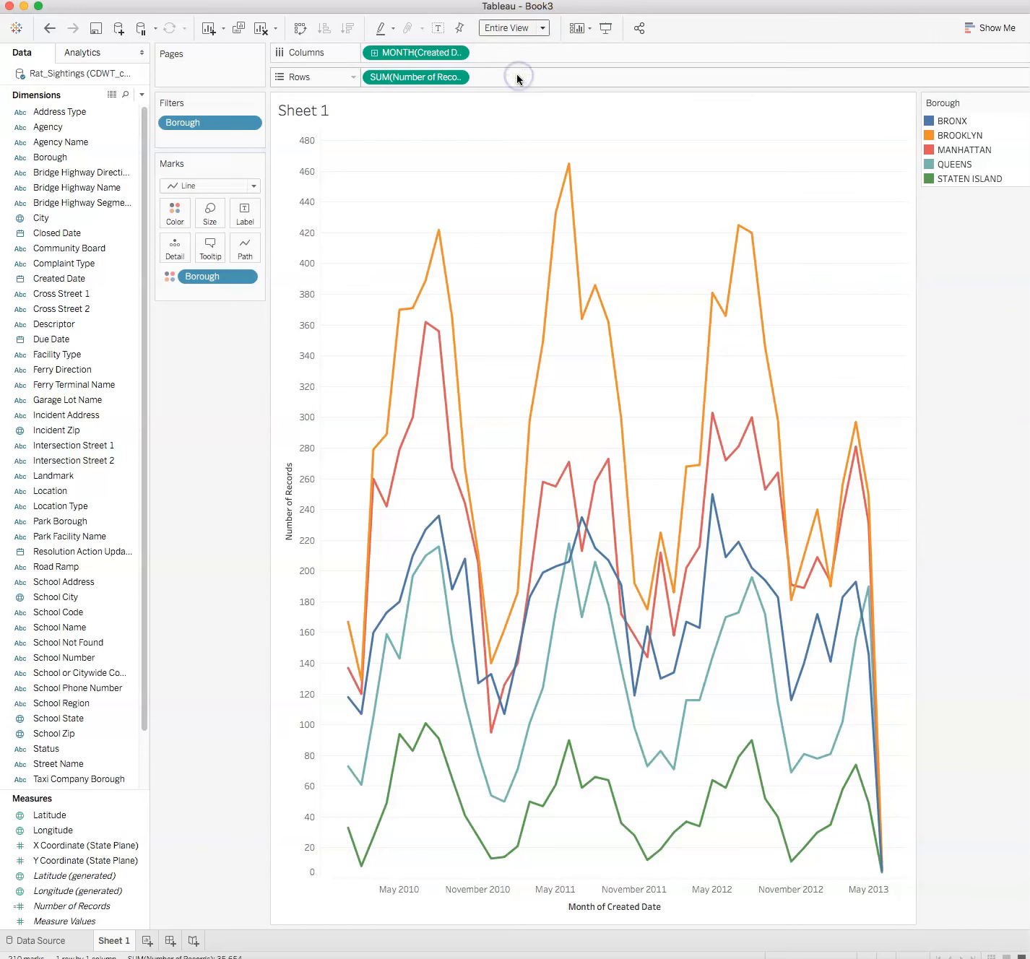
# Drill the continuous Created Date down to weeks and days, and undo both drill-downs to return to months.
pyautogui.moveTo(361, 838)
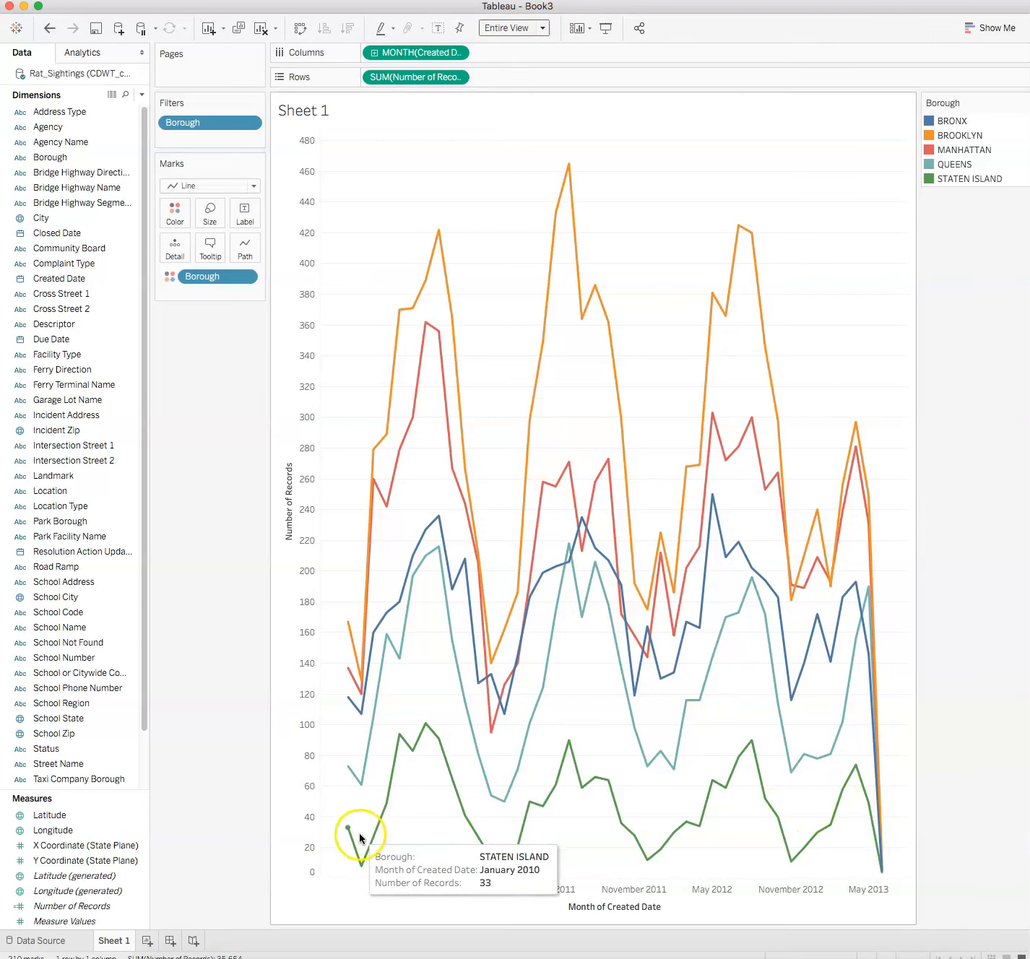
pyautogui.moveTo(449, 318)
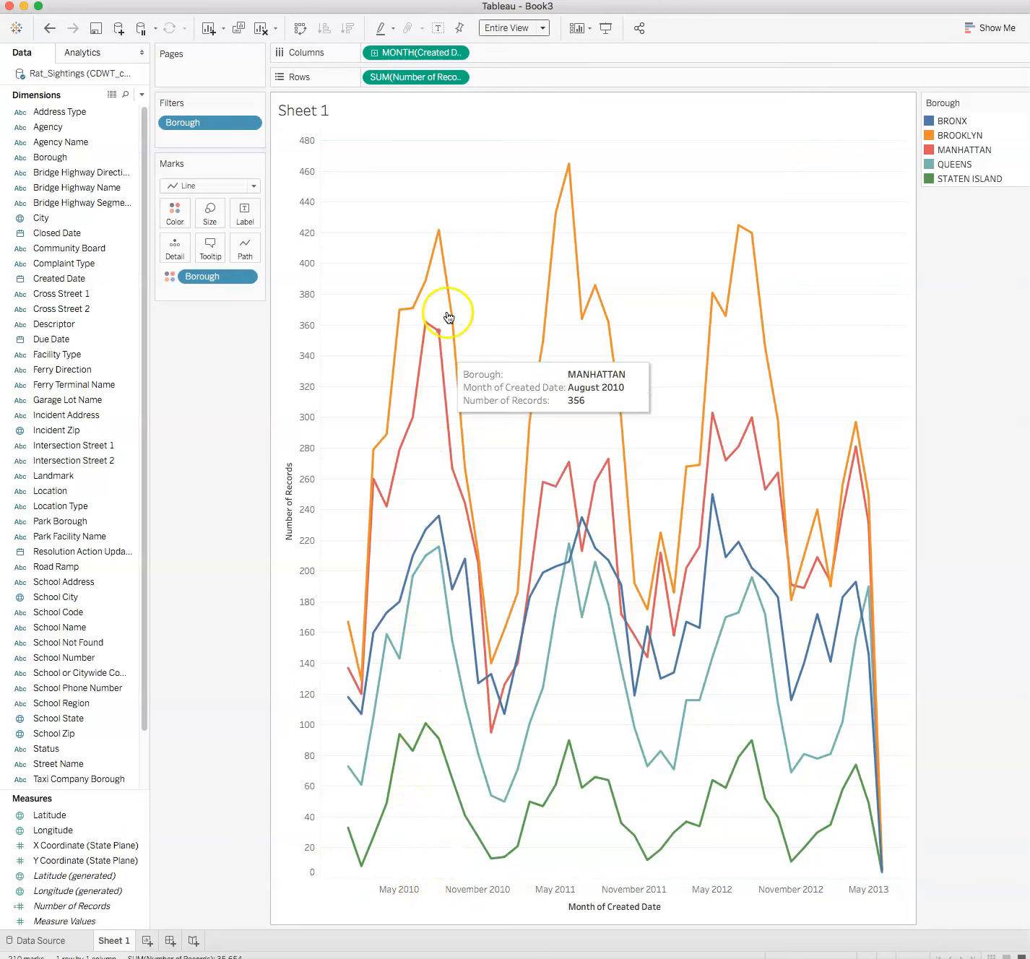
pyautogui.moveTo(567, 177)
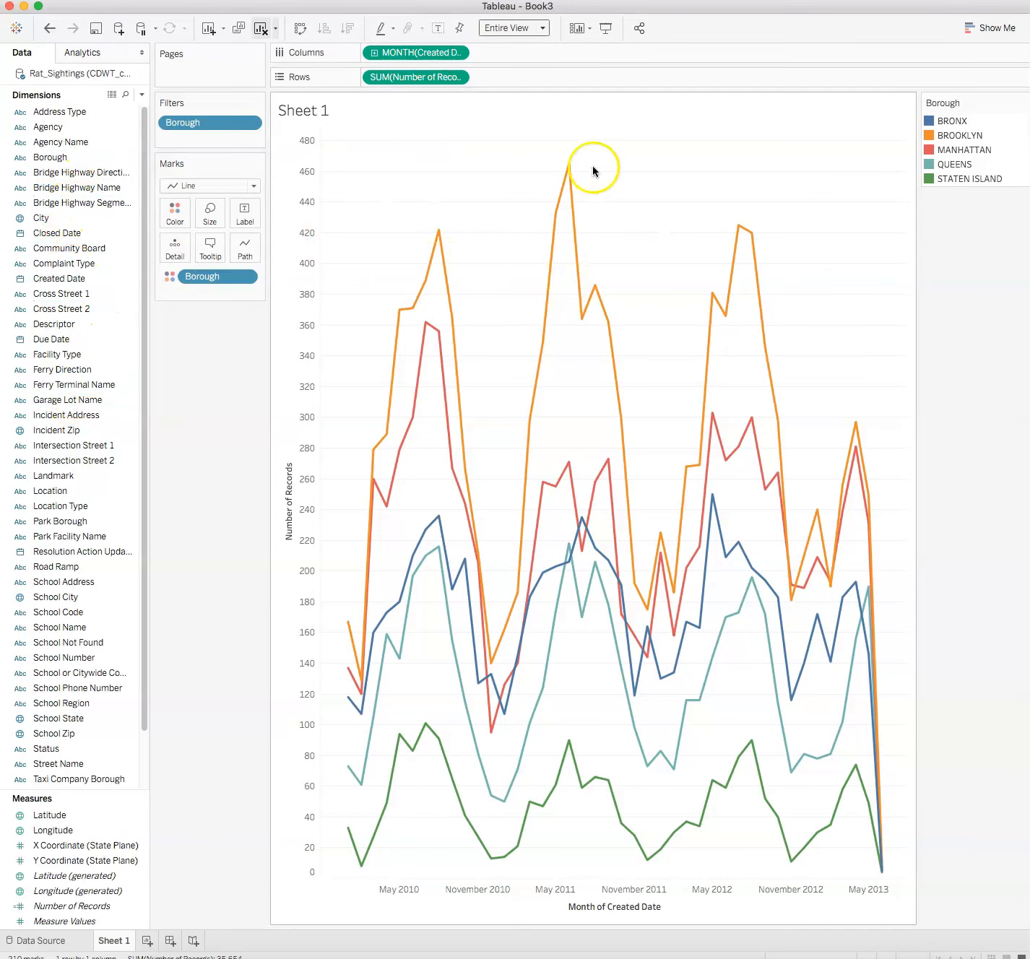
pyautogui.click(374, 53)
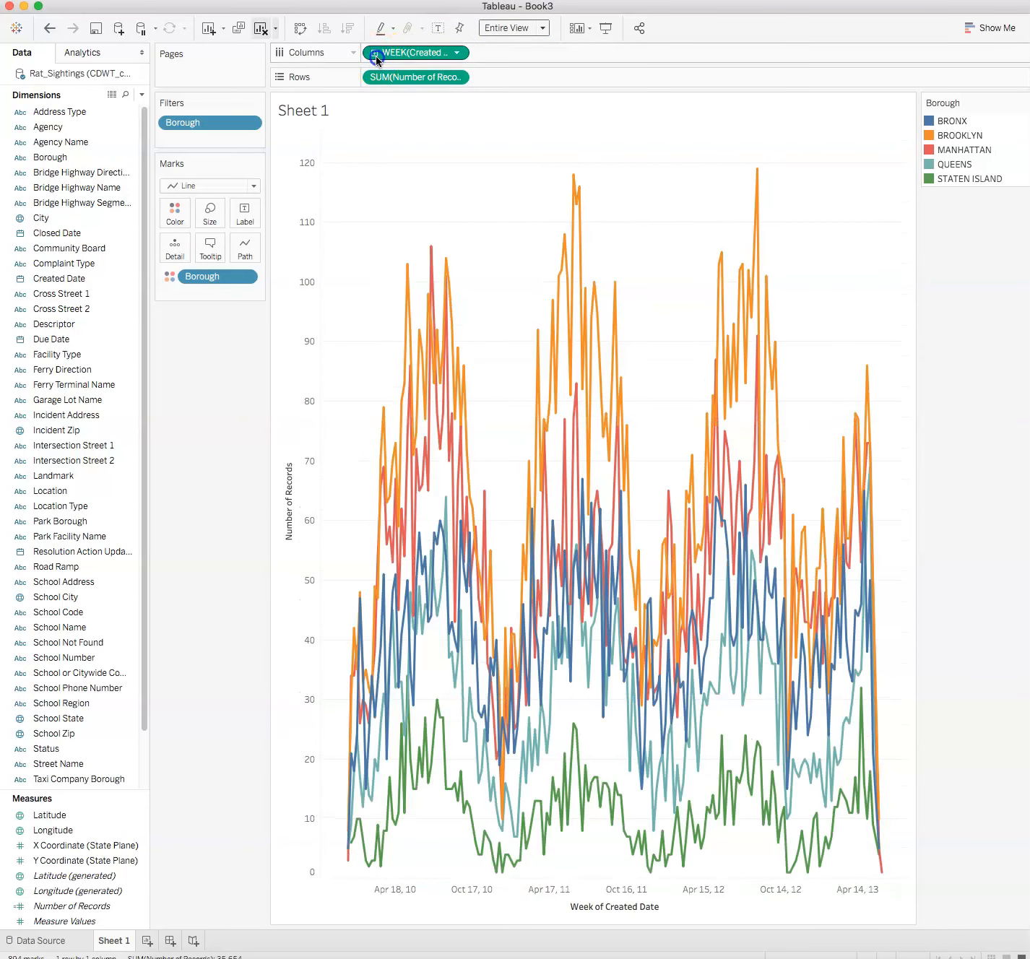
pyautogui.click(374, 55)
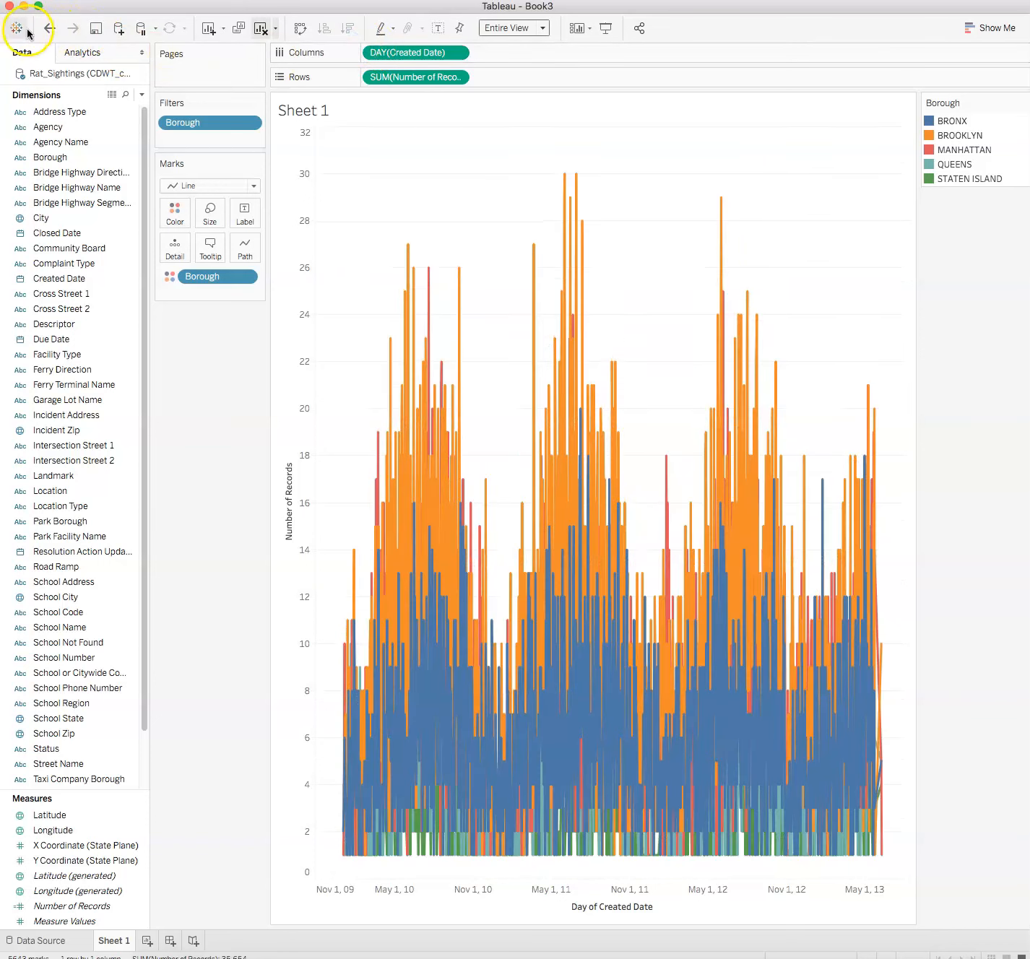
pyautogui.click(54, 31)
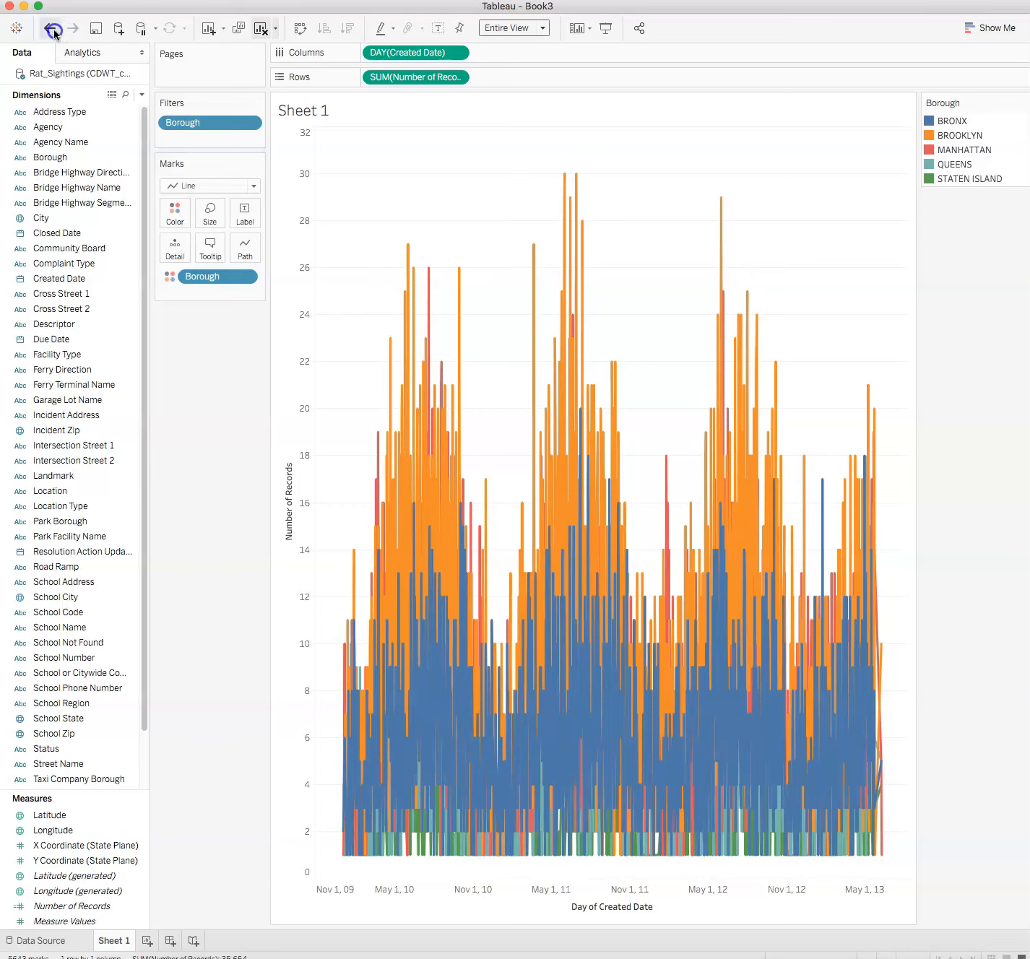
pyautogui.click(54, 30)
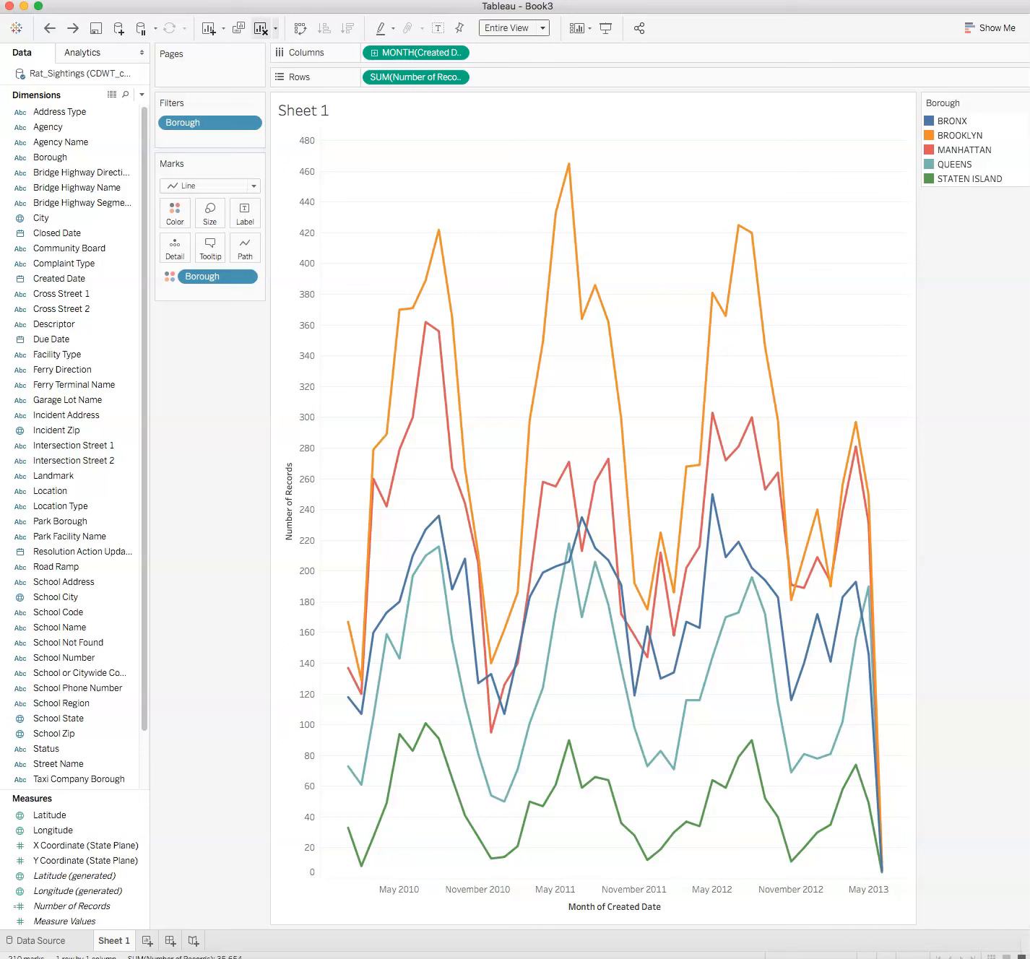
# Add a Forecast from the analytics models to the monthly borough line chart.
pyautogui.moveTo(529, 853)
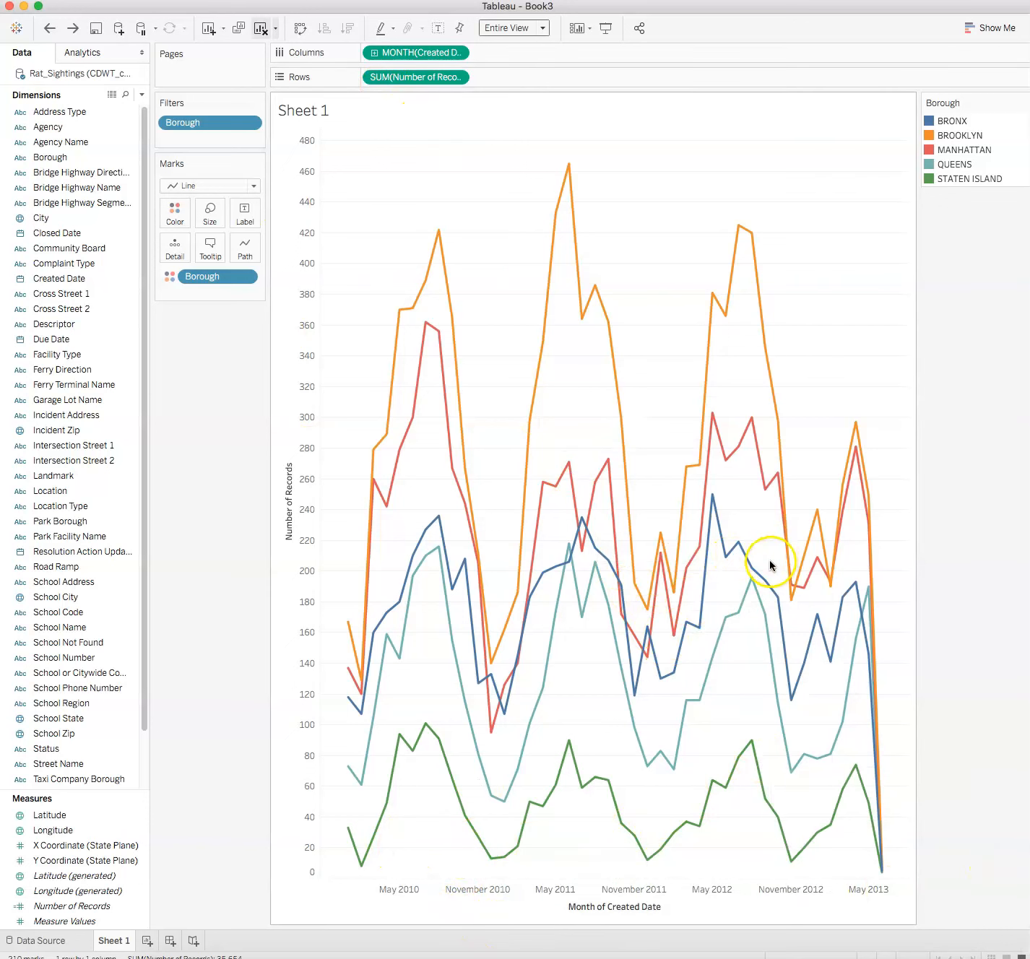
pyautogui.moveTo(749, 560)
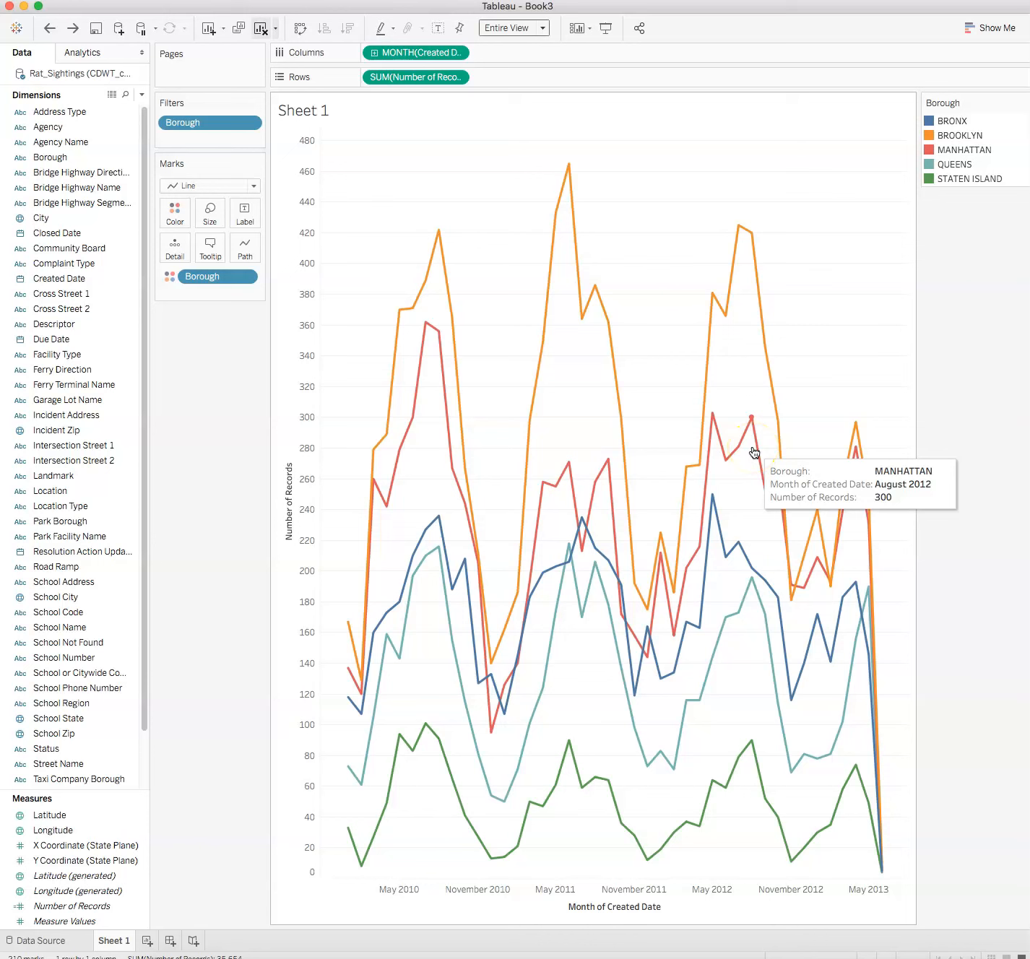
pyautogui.click(78, 50)
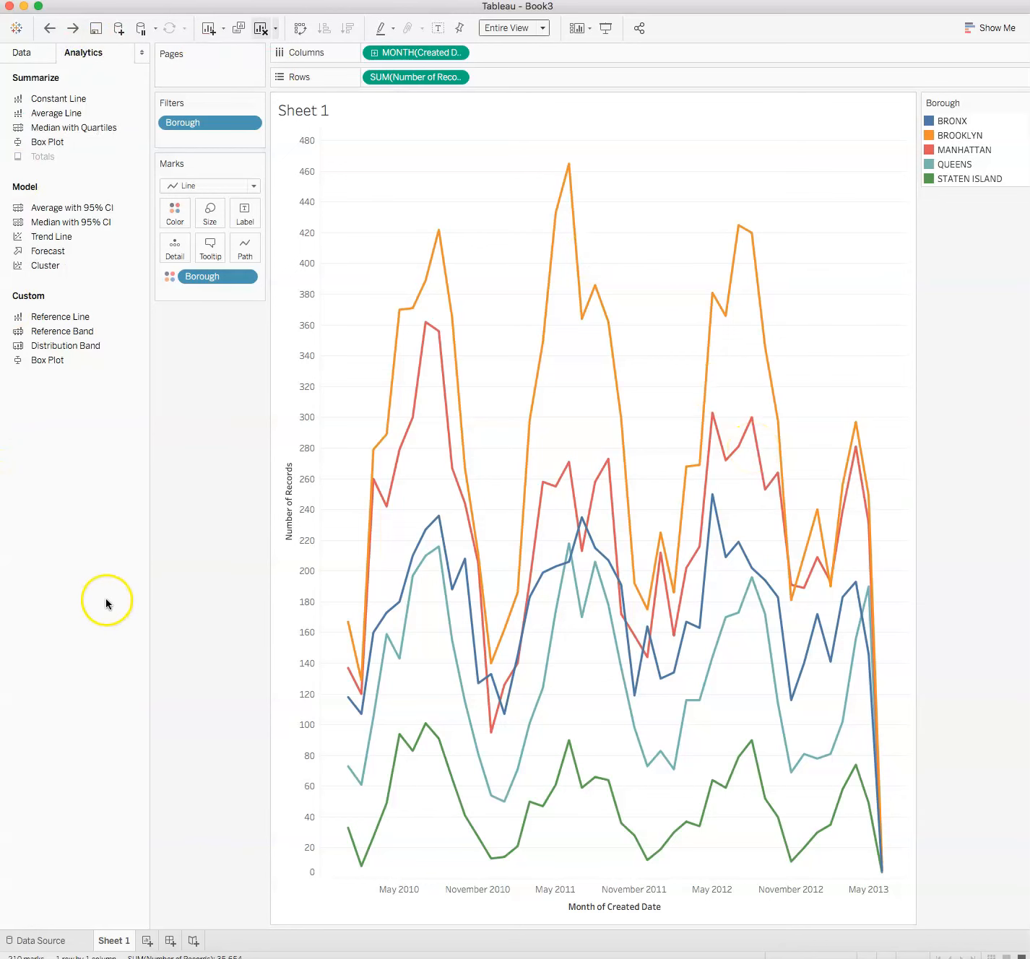
pyautogui.click(36, 253)
pyautogui.moveTo(37, 256)
pyautogui.mouseDown()
pyautogui.moveTo(352, 238)
pyautogui.moveTo(408, 162)
pyautogui.mouseUp()
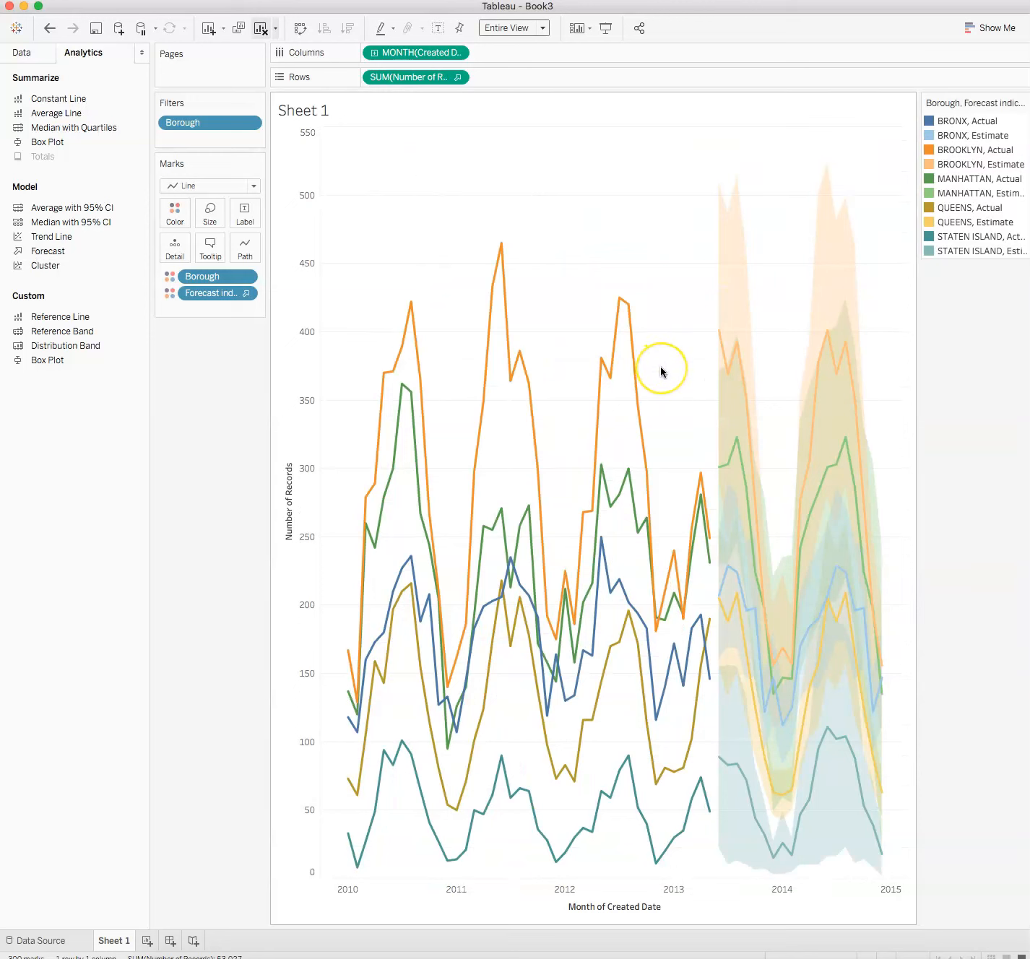
# Examine the forecast estimates of the individual boroughs for the low and peak months of 2014.
pyautogui.moveTo(818, 492)
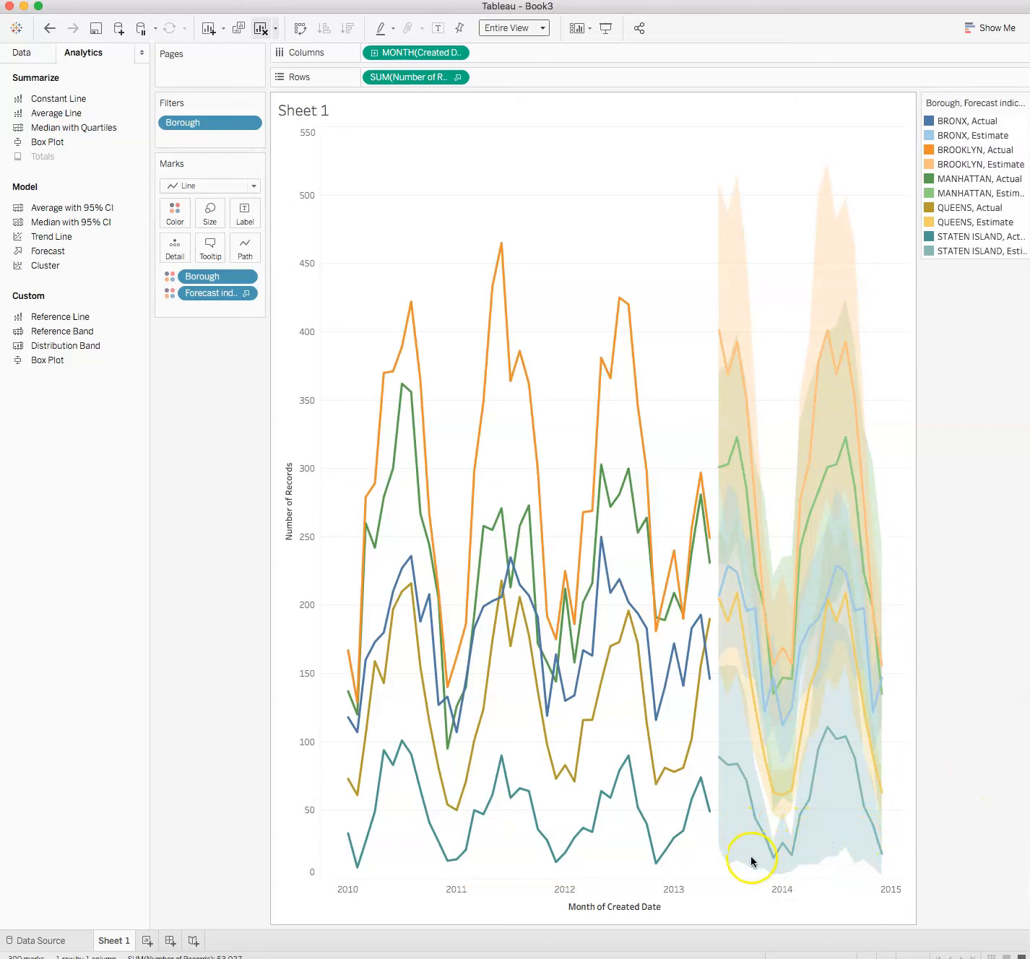
pyautogui.moveTo(789, 858)
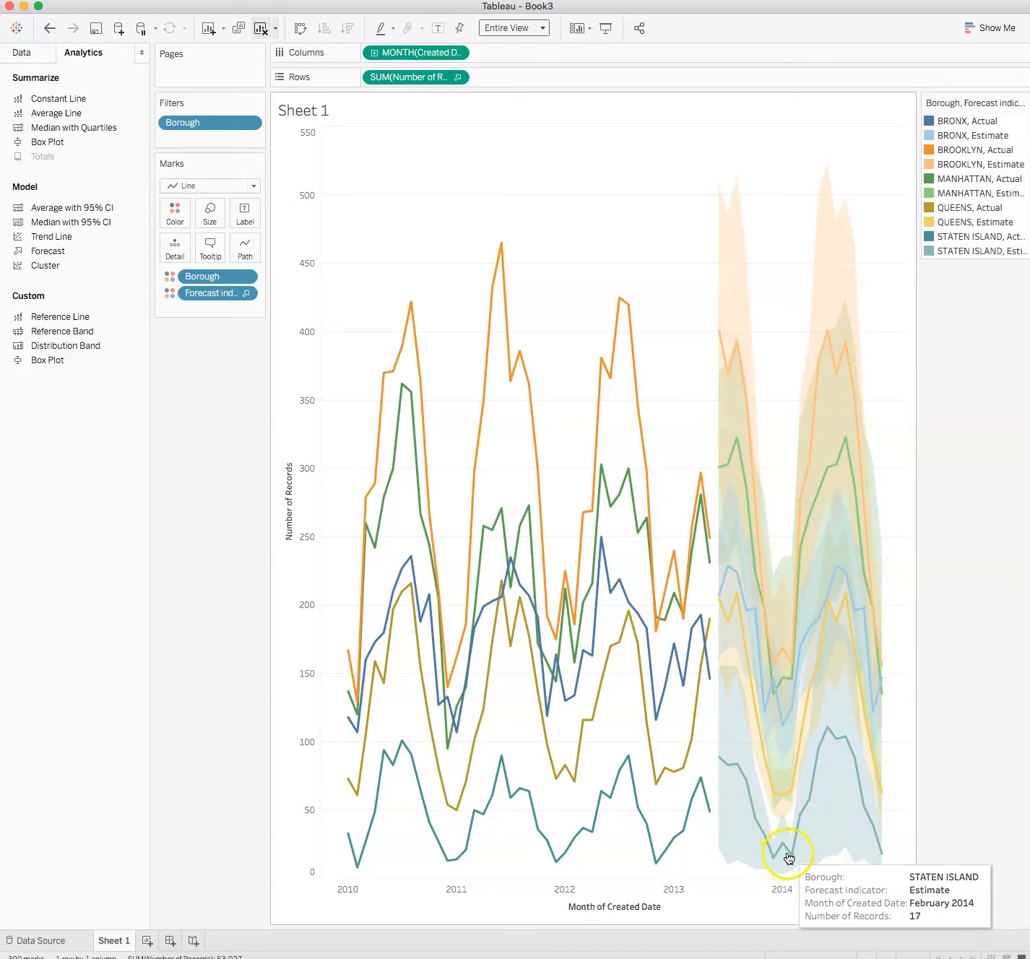
pyautogui.moveTo(777, 793)
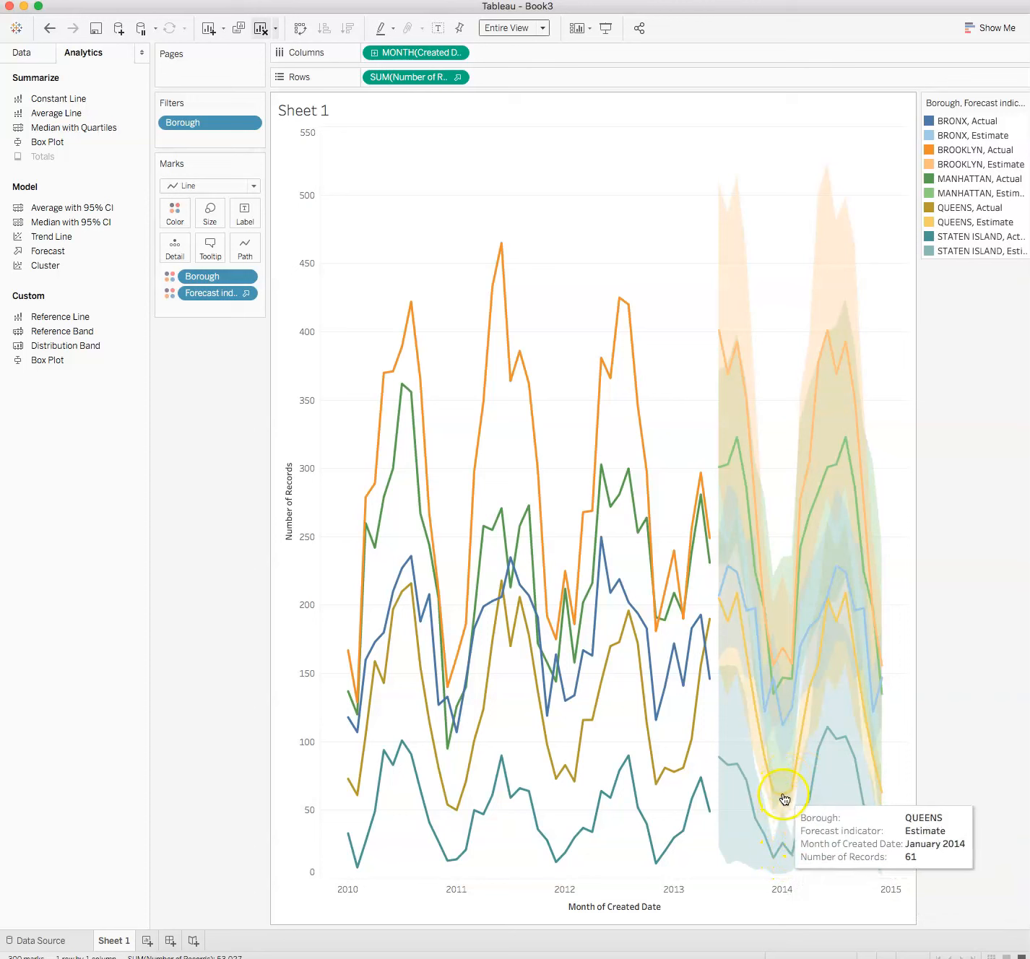
pyautogui.moveTo(793, 668)
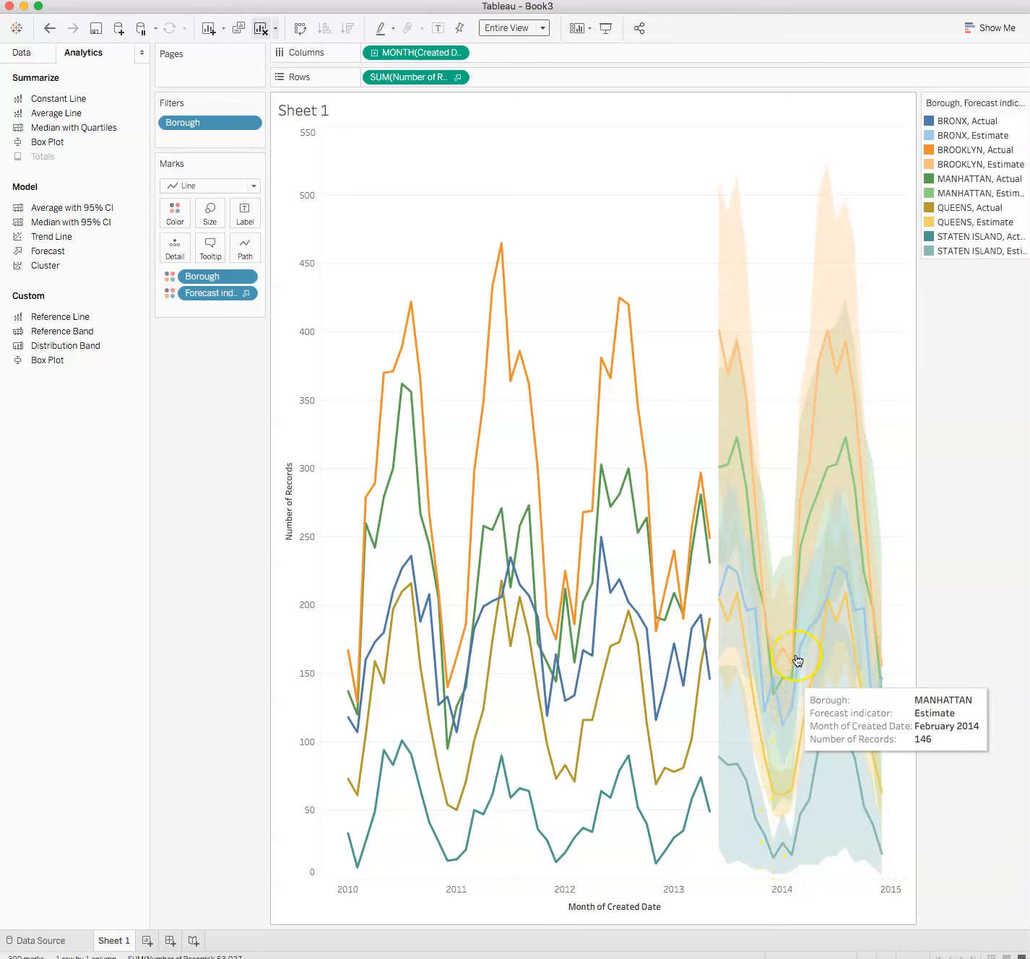
pyautogui.moveTo(846, 337)
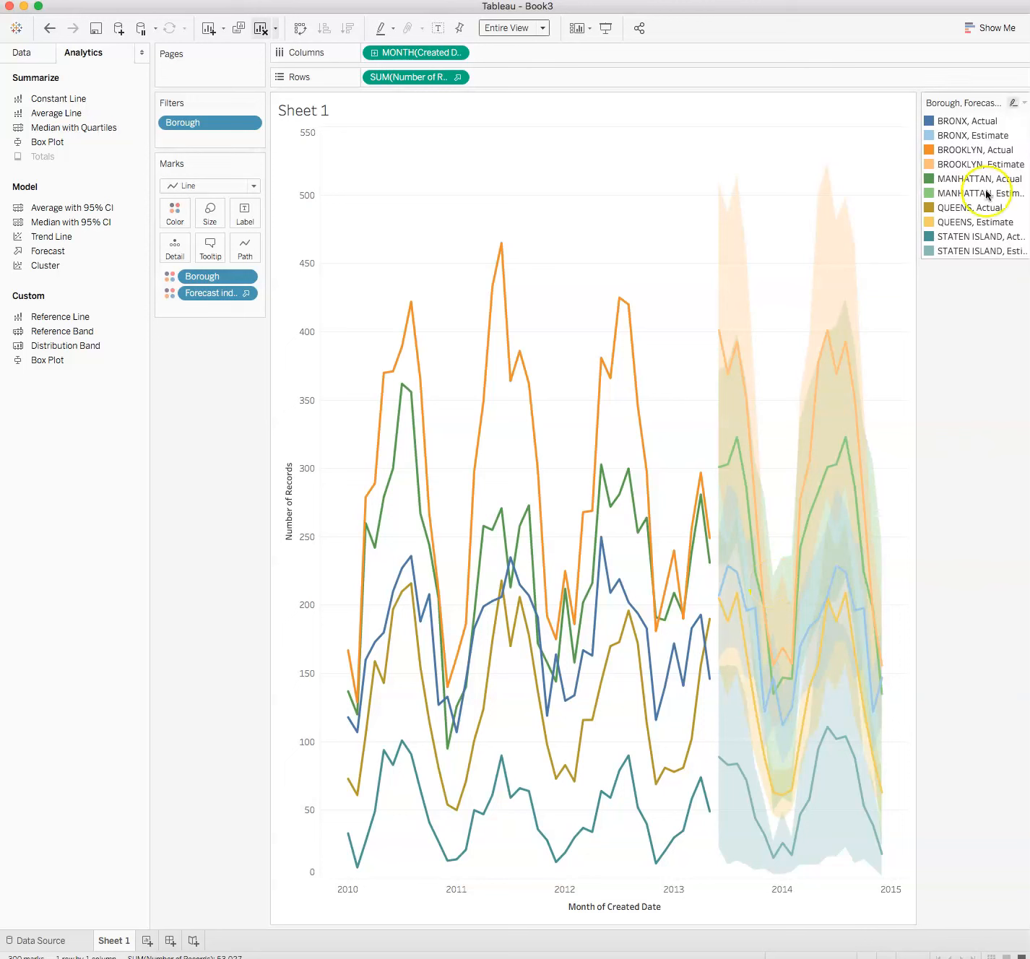
# Drill the forecast chart from months to weeks and days, and undo both changes.
pyautogui.click(375, 55)
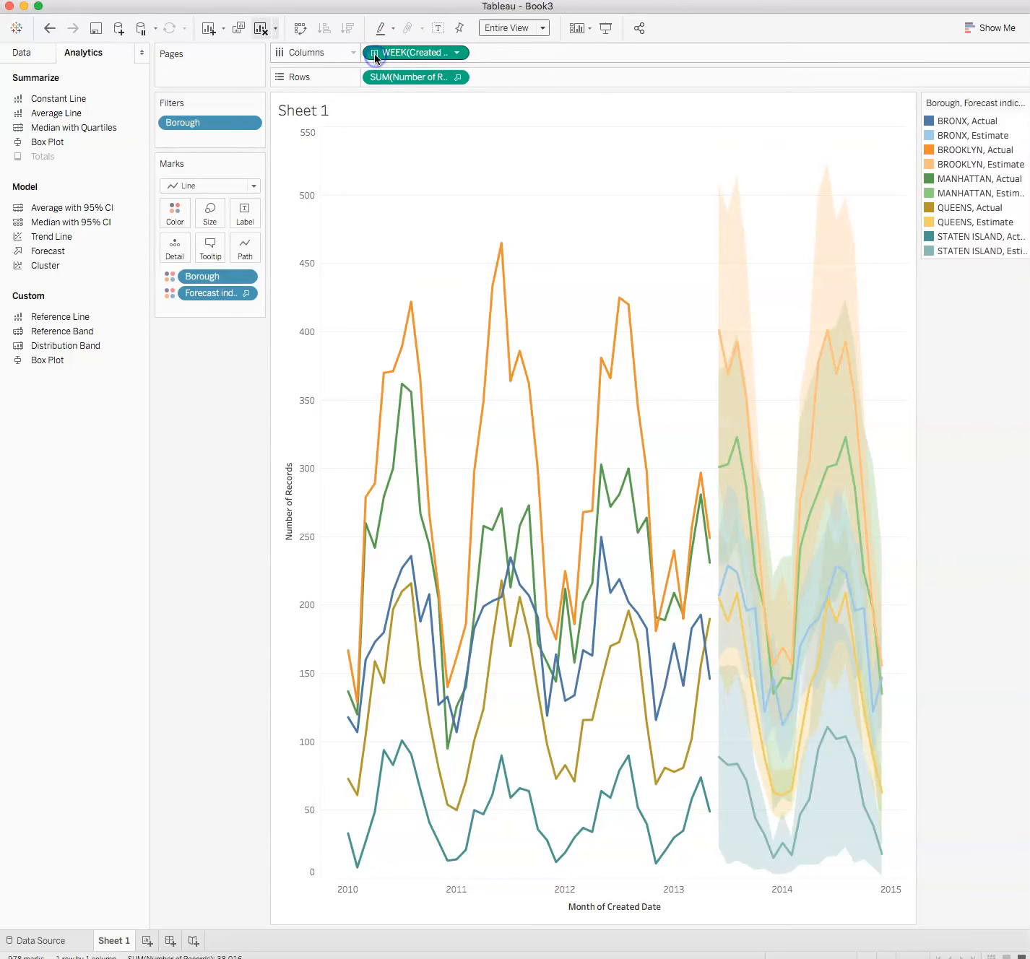
pyautogui.click(375, 56)
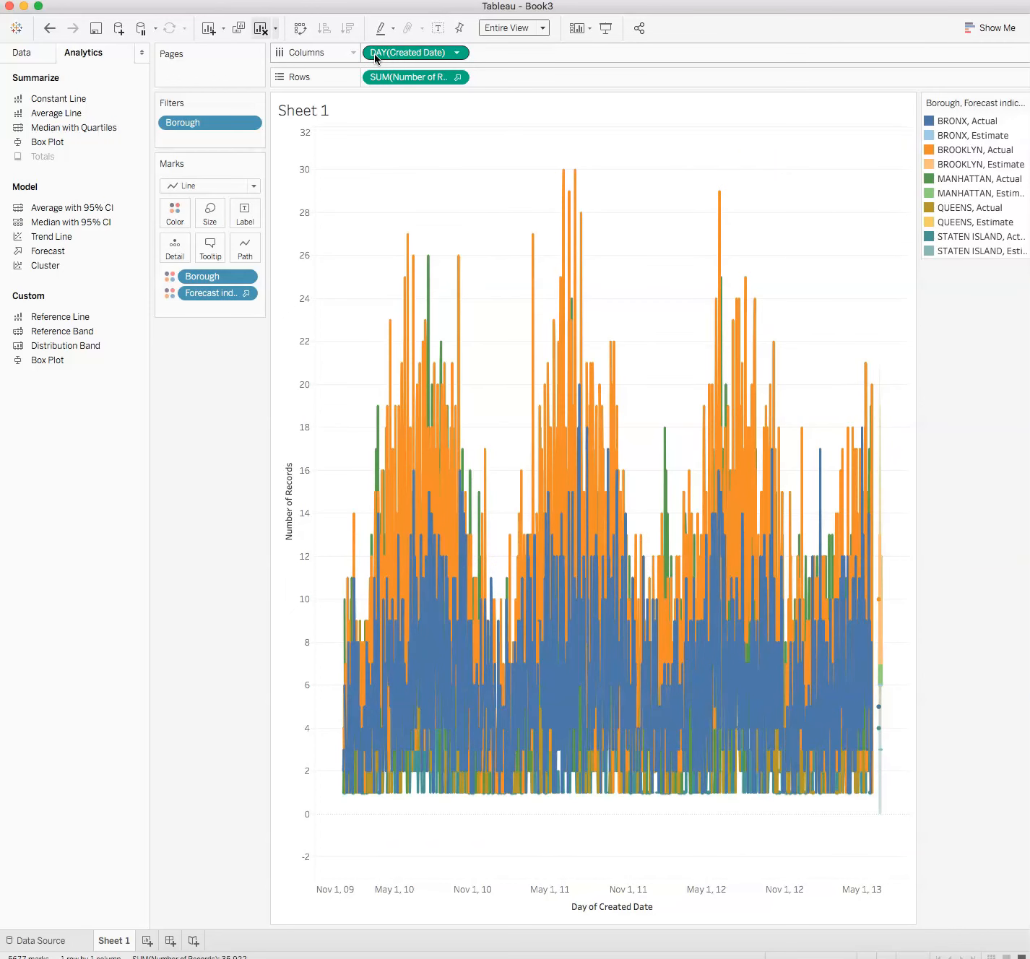
pyautogui.click(49, 32)
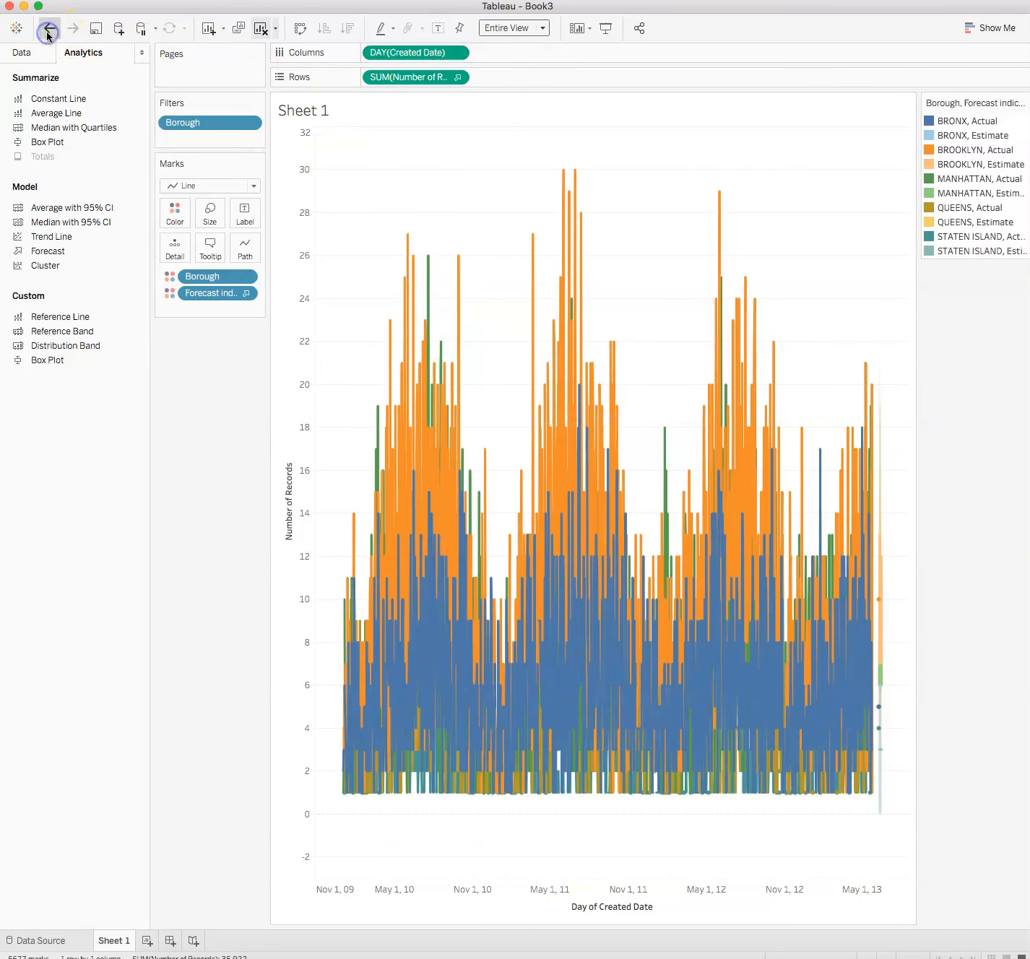
pyautogui.click(48, 33)
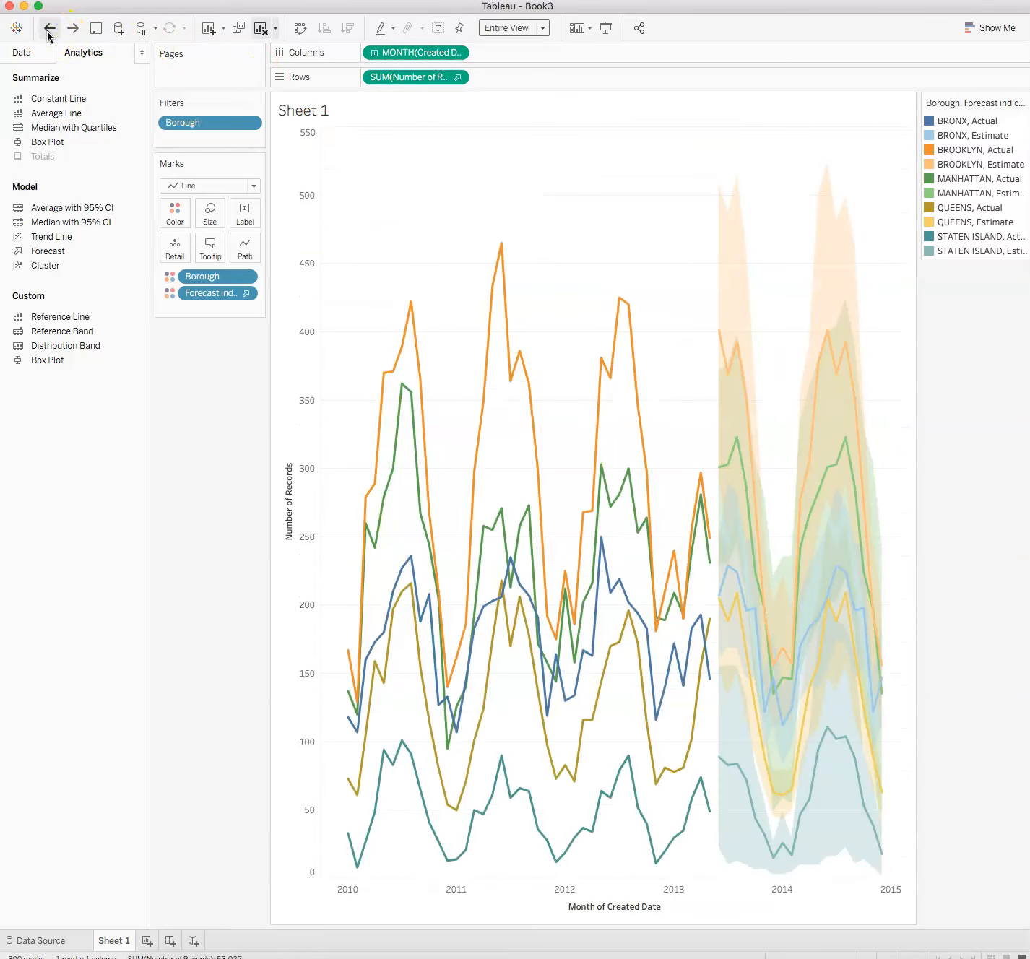
# Open the data source page of the rat sightings workbook.
pyautogui.moveTo(365, 594)
pyautogui.click(40, 939)
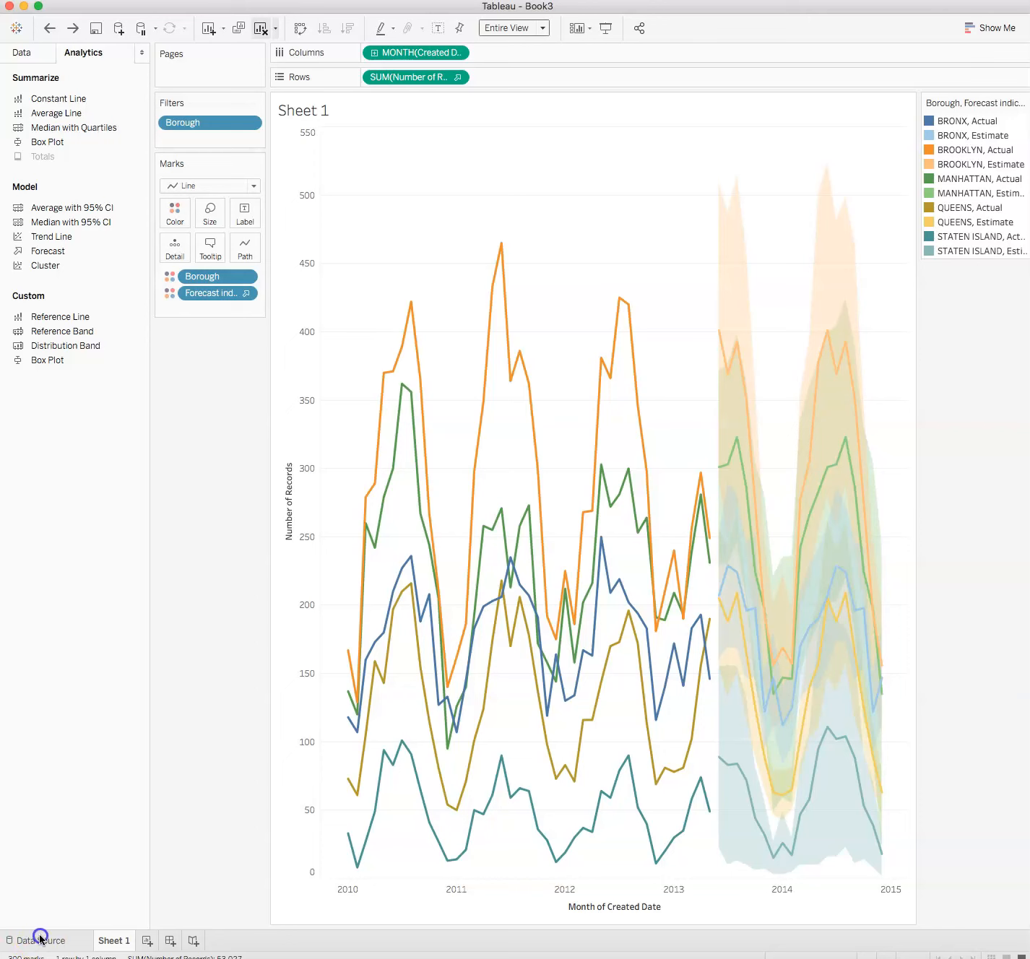